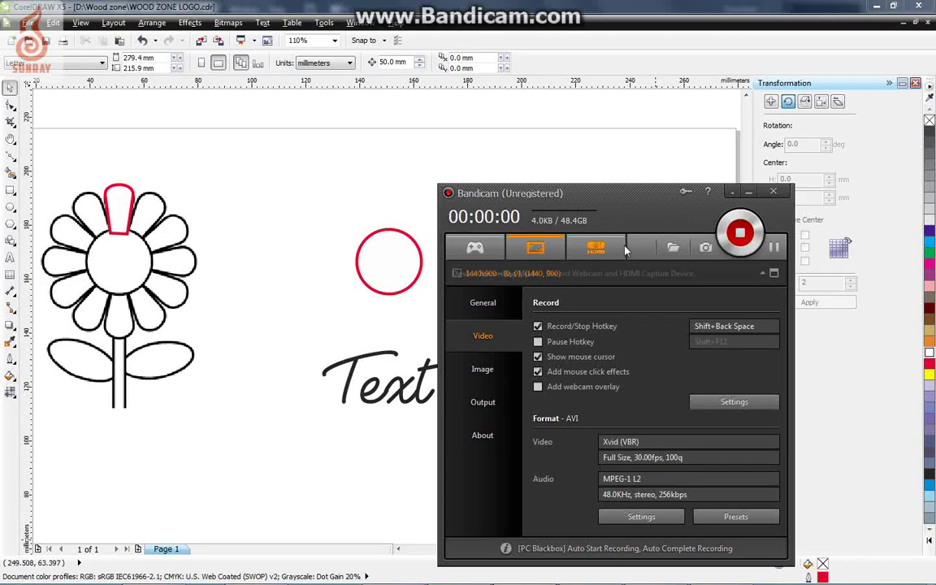
# Move the red petal off the black flower onto the top of the red circle
pyautogui.click(568, 159)
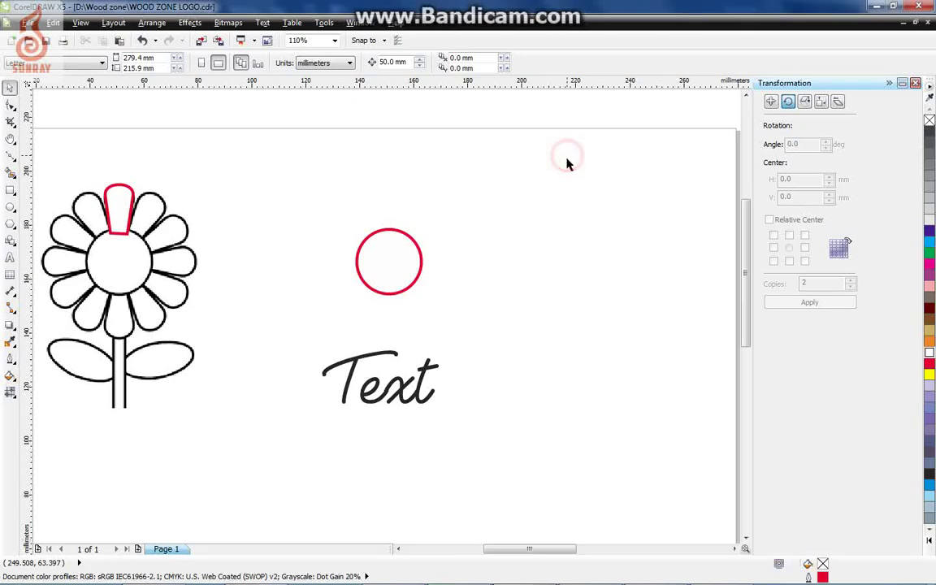
pyautogui.click(114, 218)
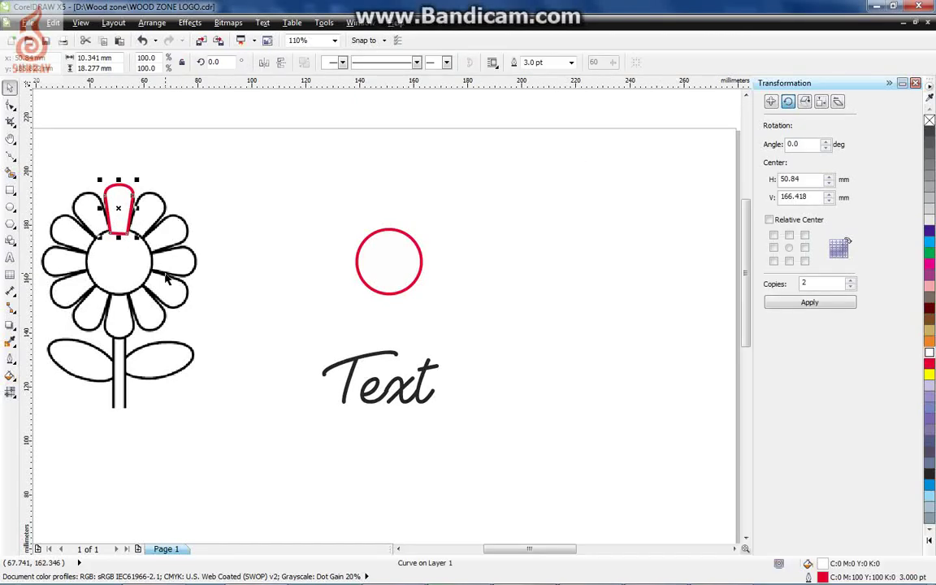
pyautogui.moveTo(167, 271); pyautogui.dragTo(299, 263)
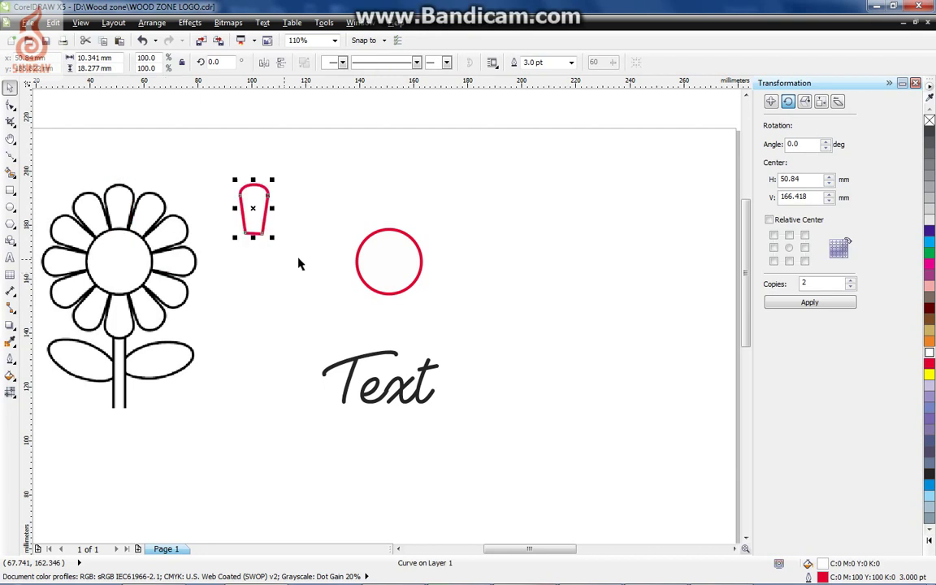
pyautogui.hotkey('ctrl', 'r')
pyautogui.click(534, 279)
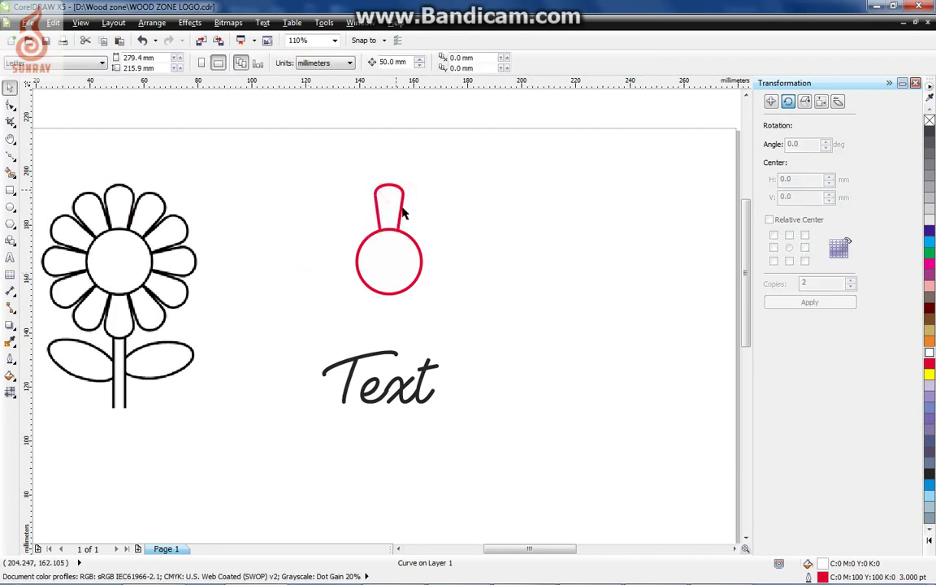
pyautogui.click(402, 203)
pyautogui.click(376, 195)
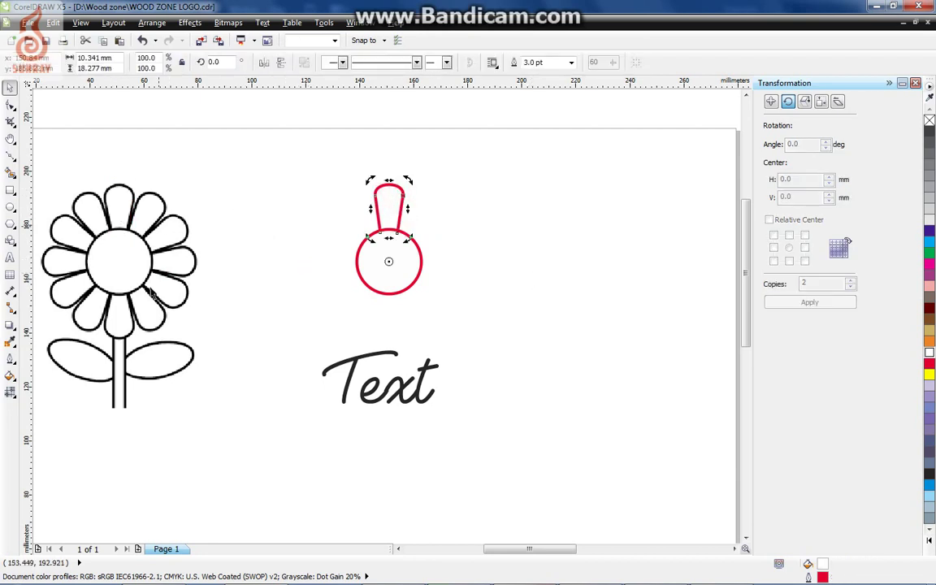
pyautogui.press('Tab')
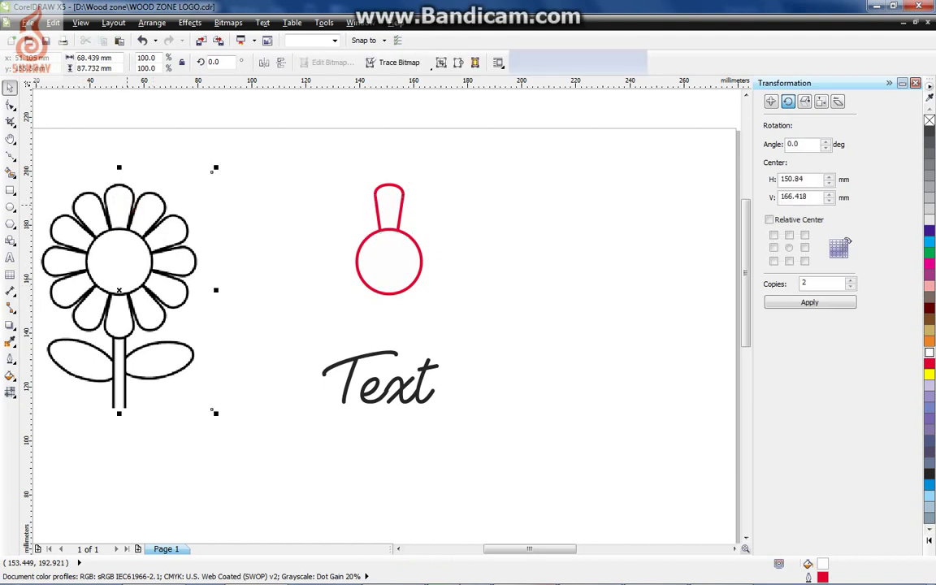
# Work out 360 / 12 = 30 in the Calculator for the petal spacing angle
pyautogui.click(597, 573)
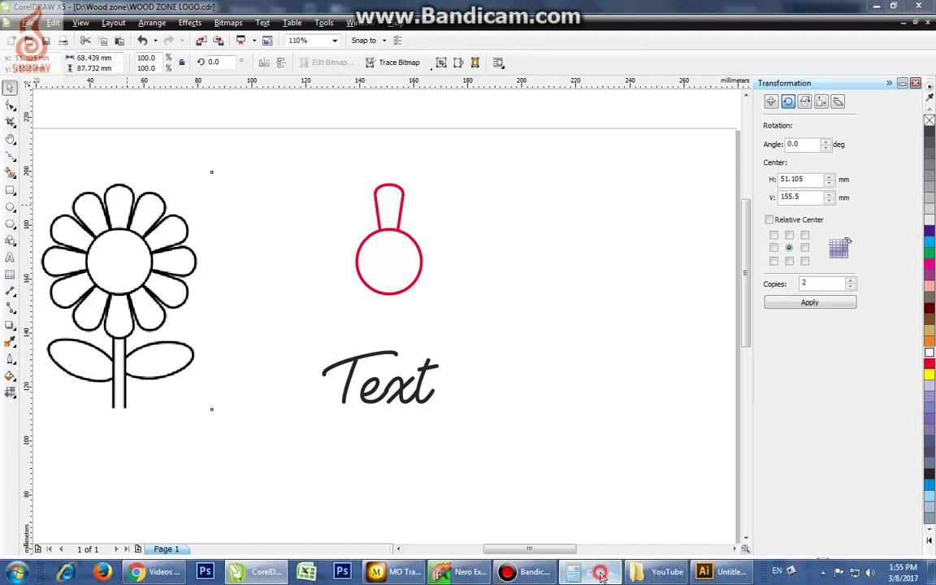
pyautogui.write('360 ')
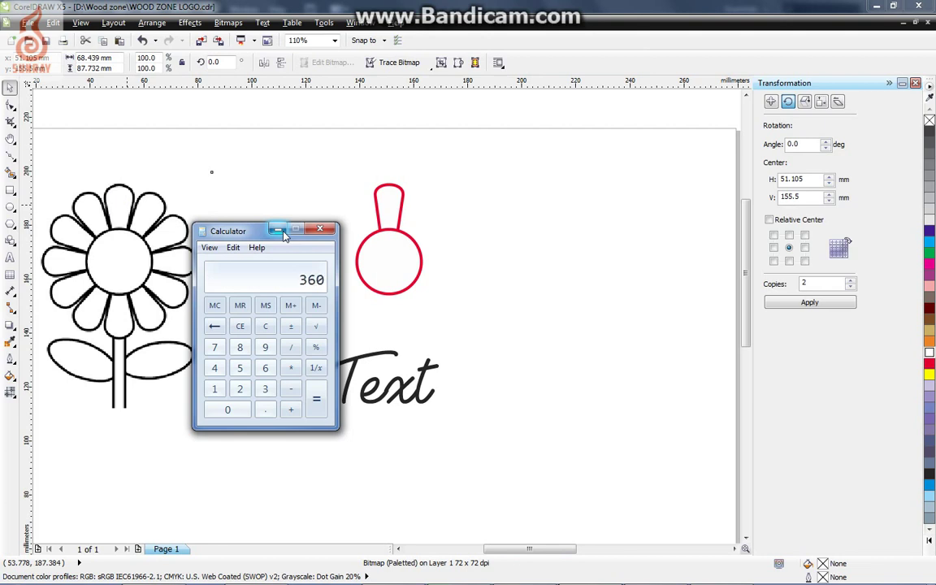
pyautogui.write('/ 12')
pyautogui.click(278, 228)
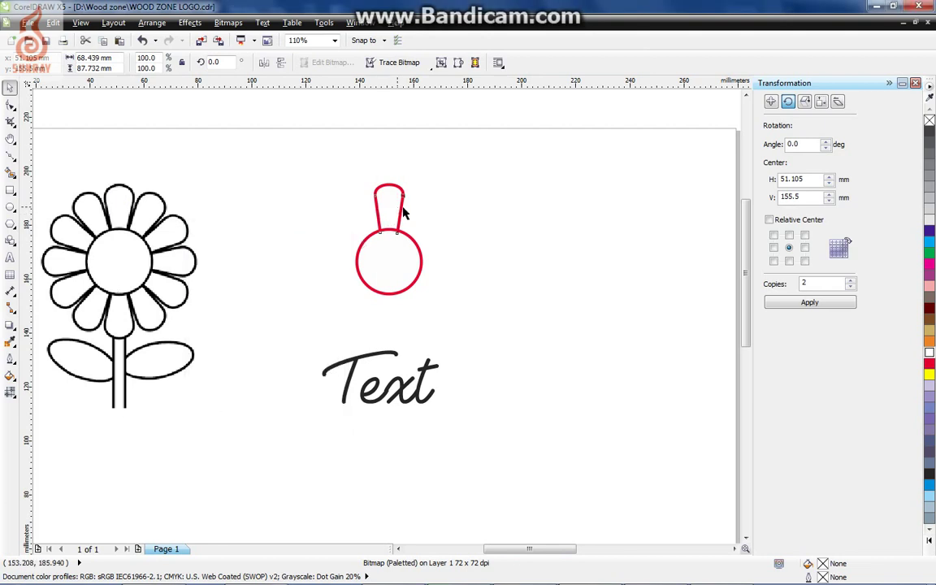
# Rotate the petal 30° about the circle centre with 11 copies, making twelve petals
pyautogui.click(401, 204)
pyautogui.doubleClick(795, 145)
pyautogui.write('30')
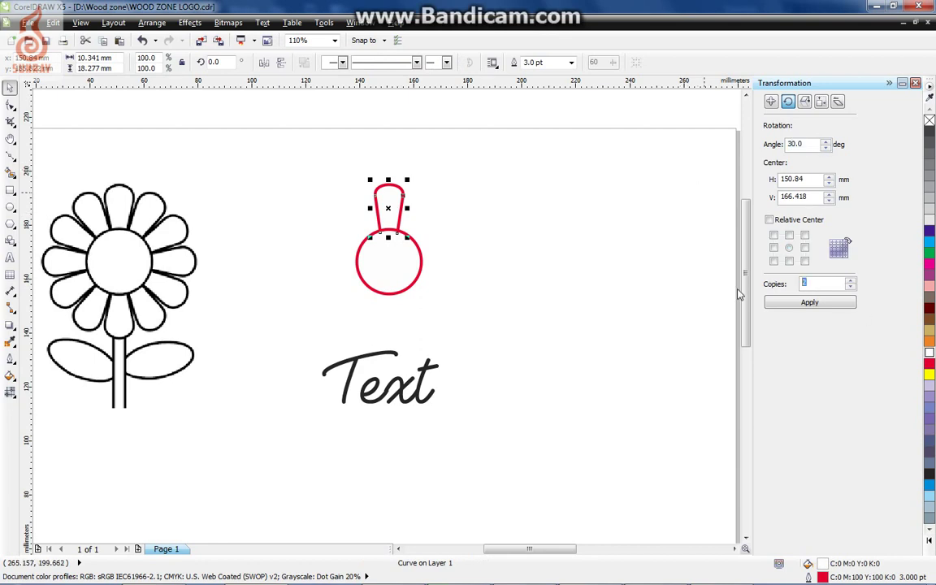
pyautogui.click(389, 213)
pyautogui.moveTo(389, 209); pyautogui.dragTo(388, 261)
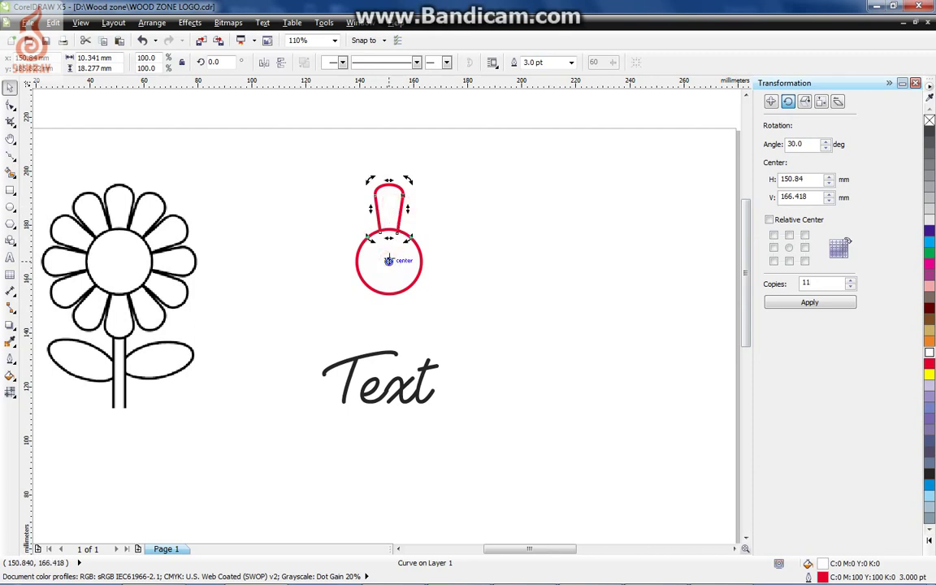
pyautogui.click(80, 22)
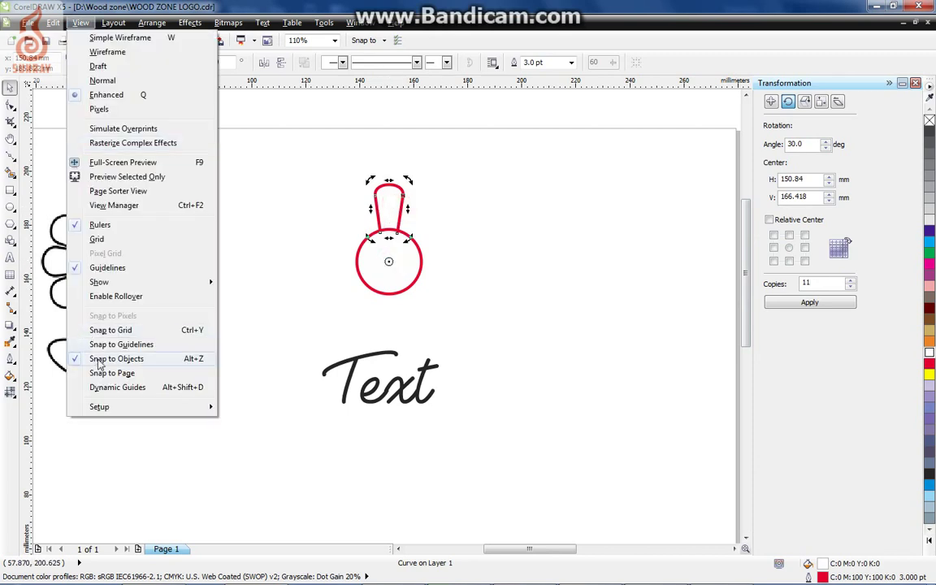
pyautogui.click(390, 264)
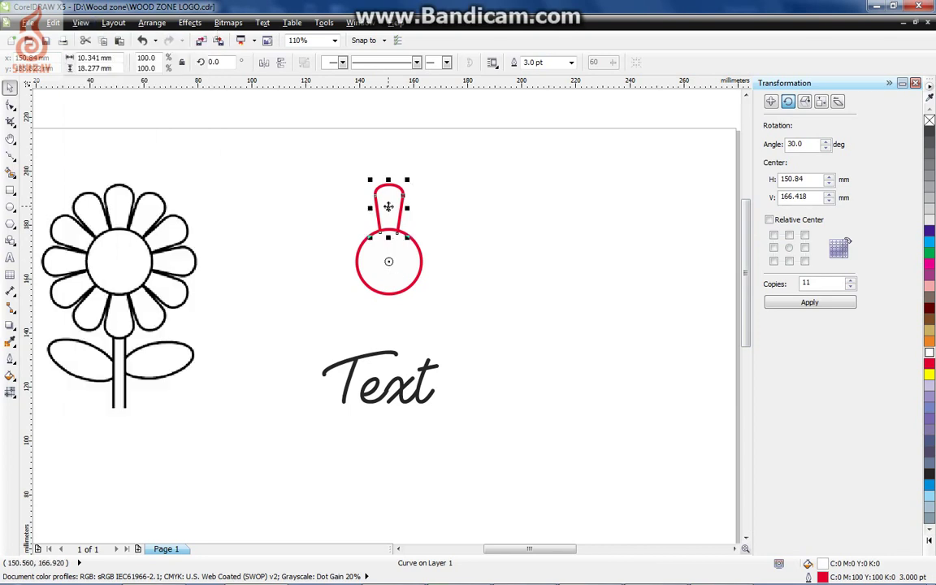
pyautogui.click(389, 262)
pyautogui.click(807, 304)
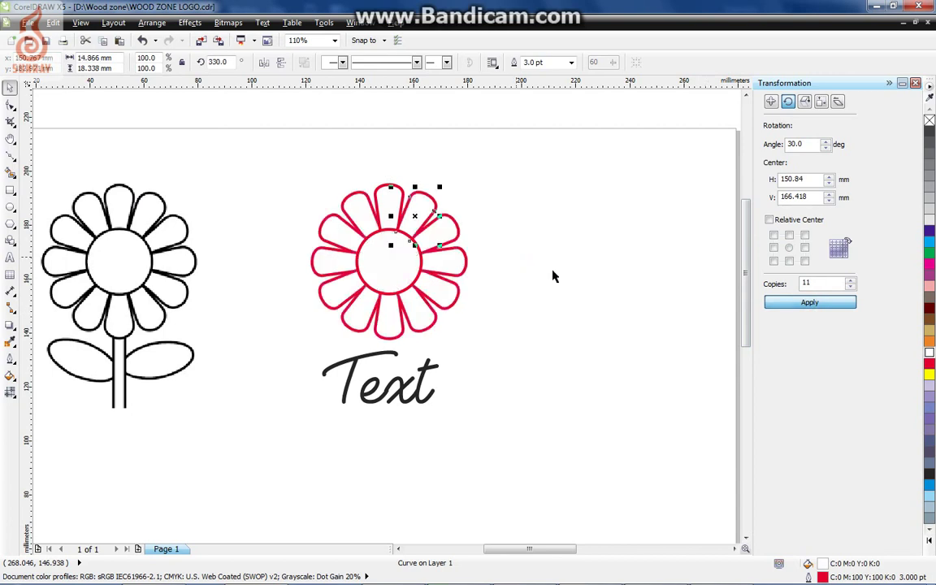
pyautogui.click(499, 248)
# Fill the top petal and every other petal around the flower blue
pyautogui.click(386, 200)
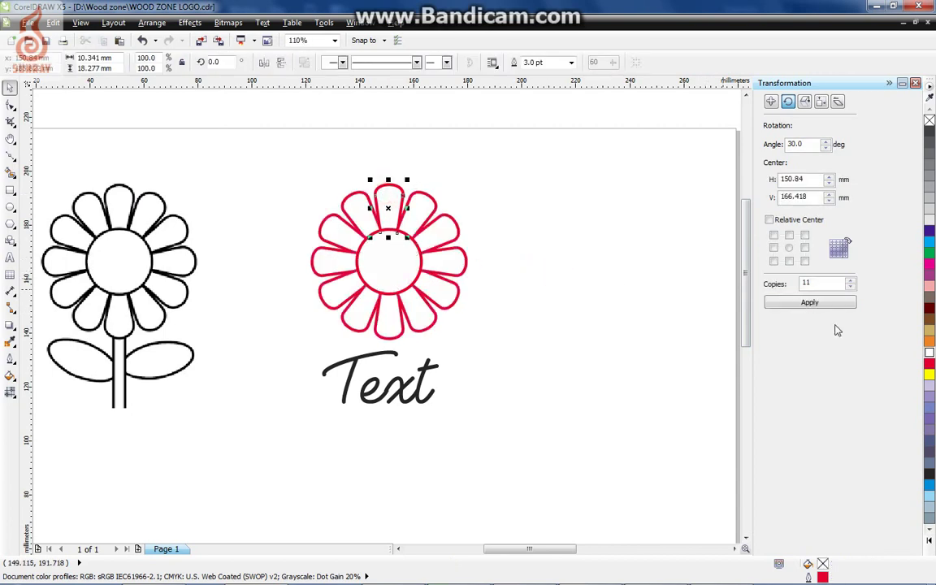
pyautogui.click(930, 363)
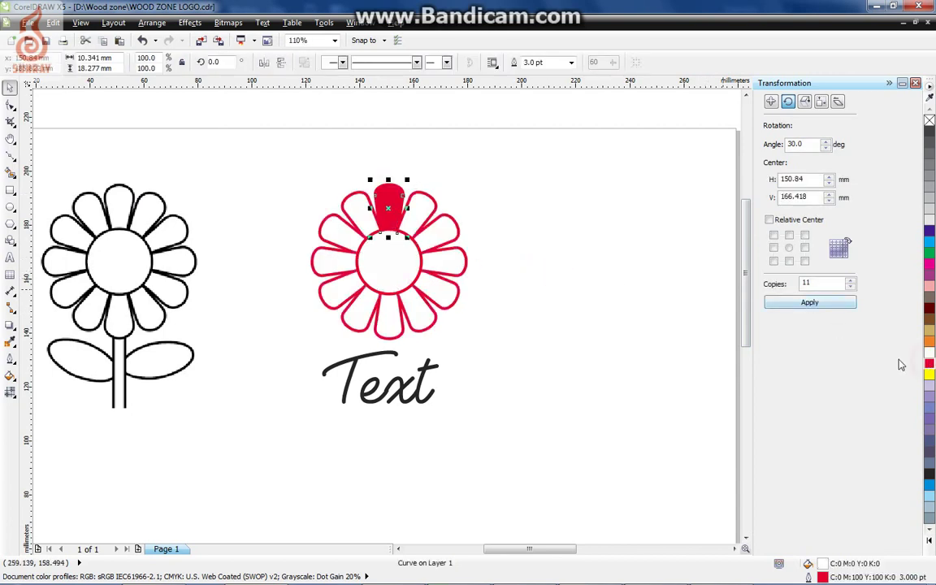
pyautogui.click(928, 242)
pyautogui.press('Tab')
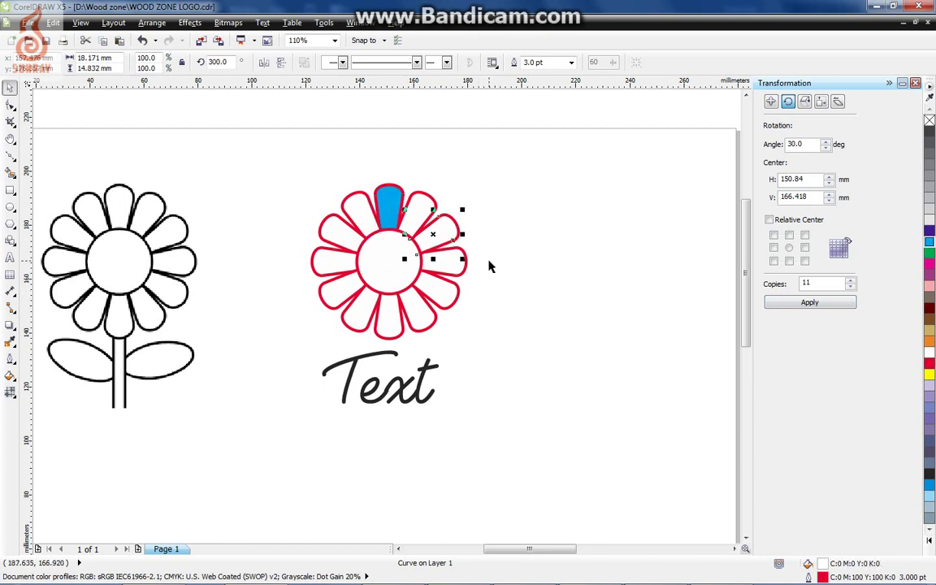
pyautogui.hotkey('ctrl', 'r')
pyautogui.press('Tab')
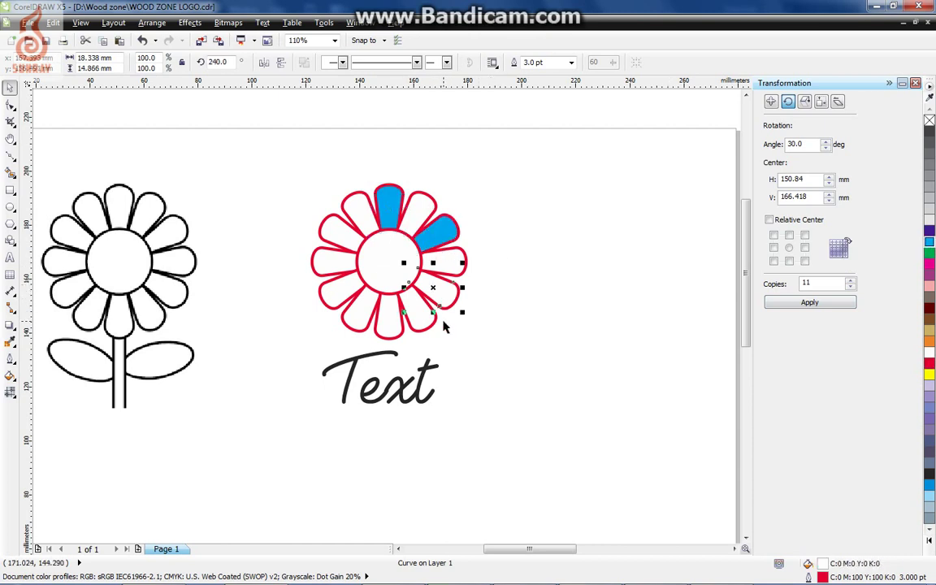
pyautogui.hotkey('ctrl', 'r')
pyautogui.press('Tab')
pyautogui.hotkey('ctrl', 'r')
pyautogui.press('Tab')
pyautogui.hotkey('ctrl', 'r')
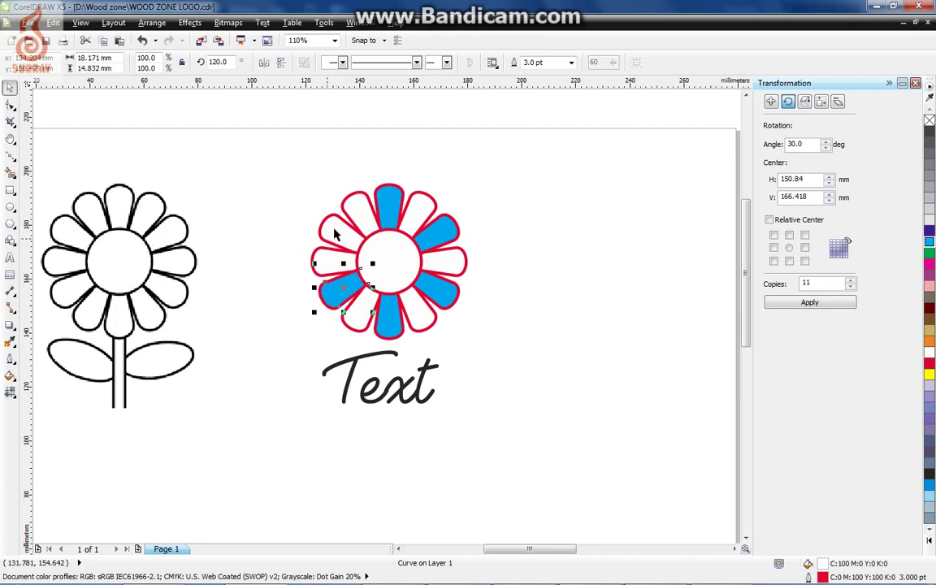
pyautogui.hotkey('ctrl', 'r')
pyautogui.press('Escape')
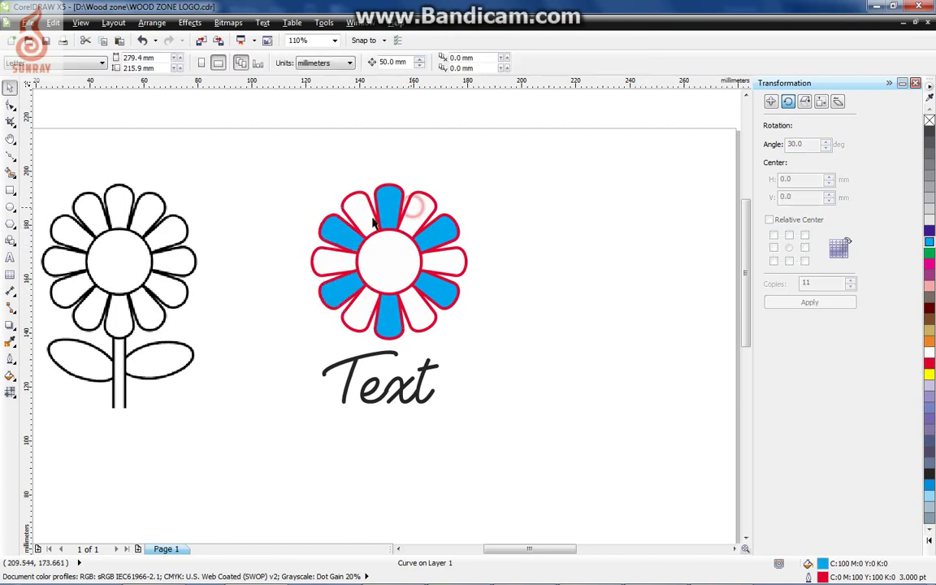
# Fill the remaining alternate petals green, starting from the upper-right petal
pyautogui.click(417, 205)
pyautogui.click(930, 262)
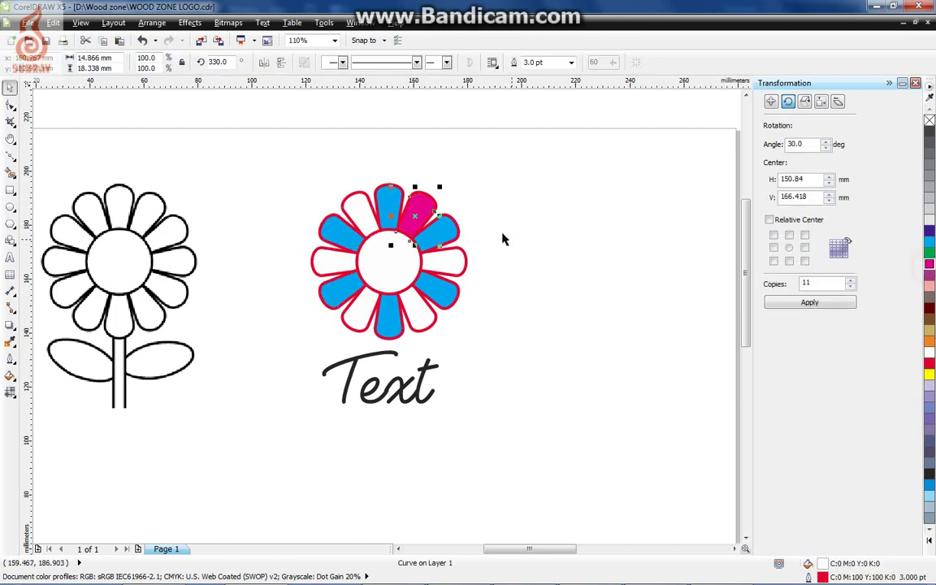
pyautogui.click(930, 252)
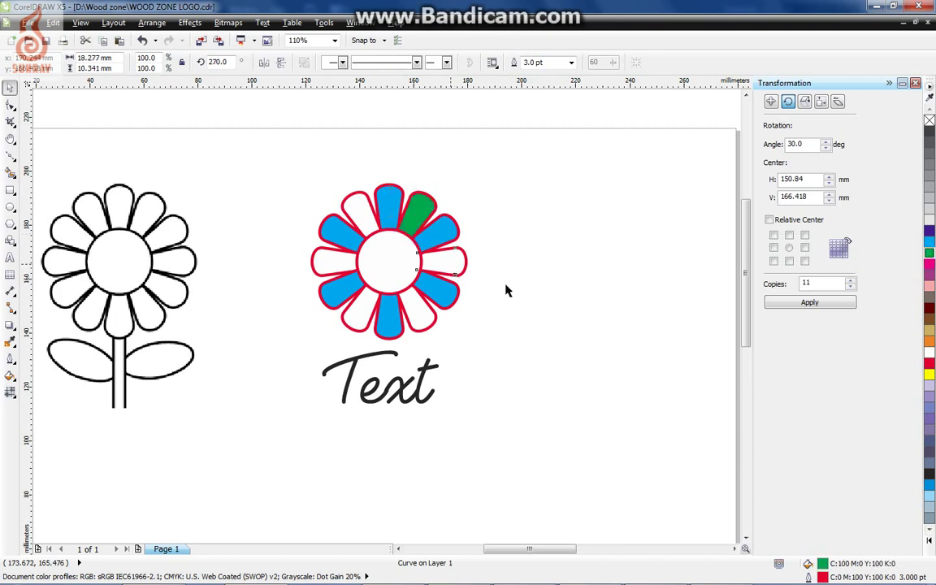
pyautogui.press('Tab')
pyautogui.press('Tab')
pyautogui.hotkey('ctrl', 'r')
pyautogui.press('Tab')
pyautogui.press('Tab')
pyautogui.hotkey('ctrl', 'r')
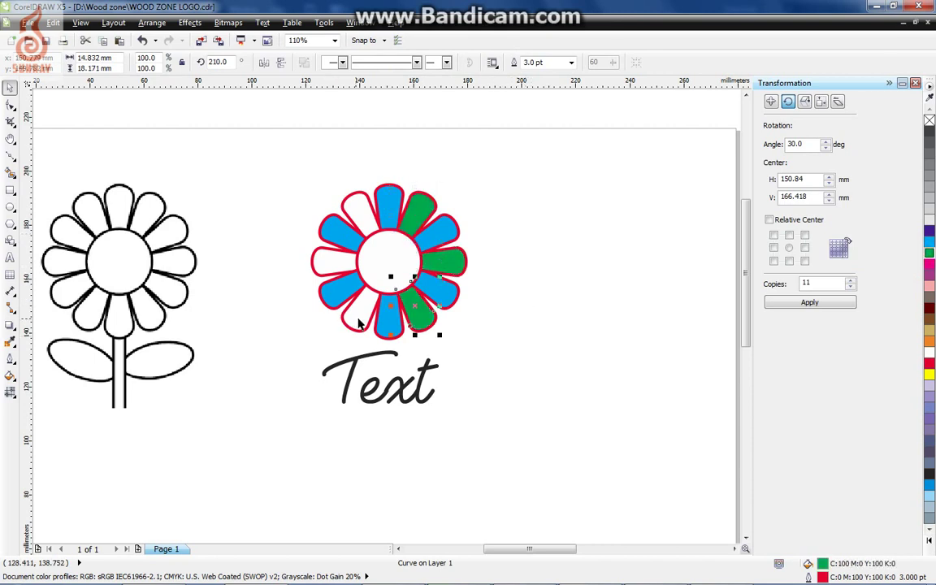
pyautogui.press('Tab')
pyautogui.press('Tab')
pyautogui.hotkey('ctrl', 'r')
pyautogui.press('Tab')
pyautogui.press('Tab')
pyautogui.hotkey('ctrl', 'r')
pyautogui.press('Tab')
pyautogui.press('Tab')
pyautogui.hotkey('ctrl', 'r')
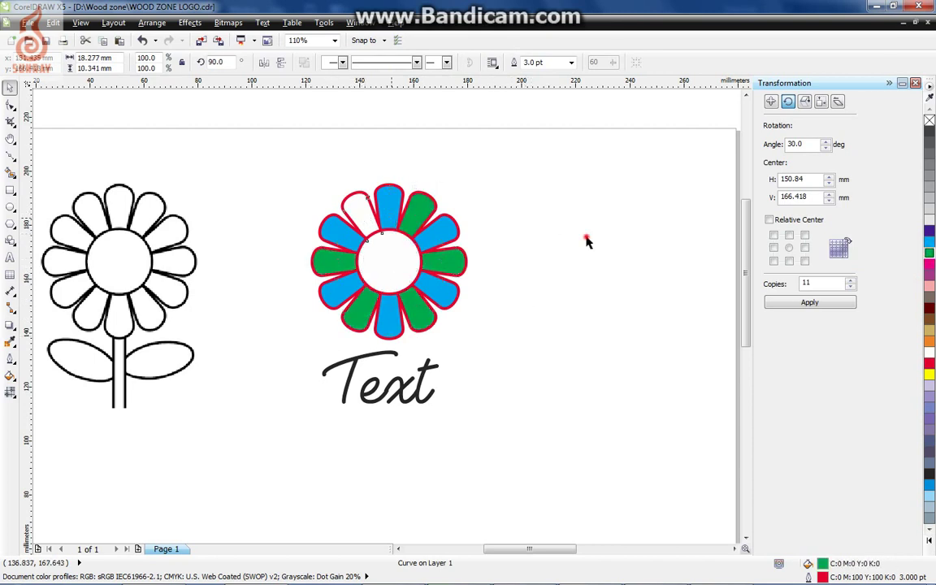
pyautogui.click(587, 237)
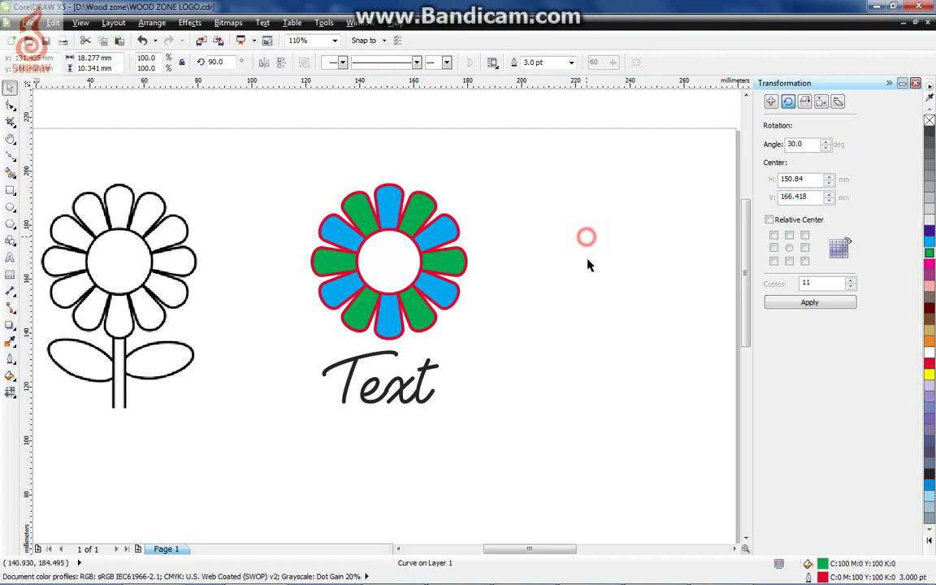
# Make the Text word red and marquee-select the flower together with the text
pyautogui.click(529, 381)
pyautogui.click(430, 392)
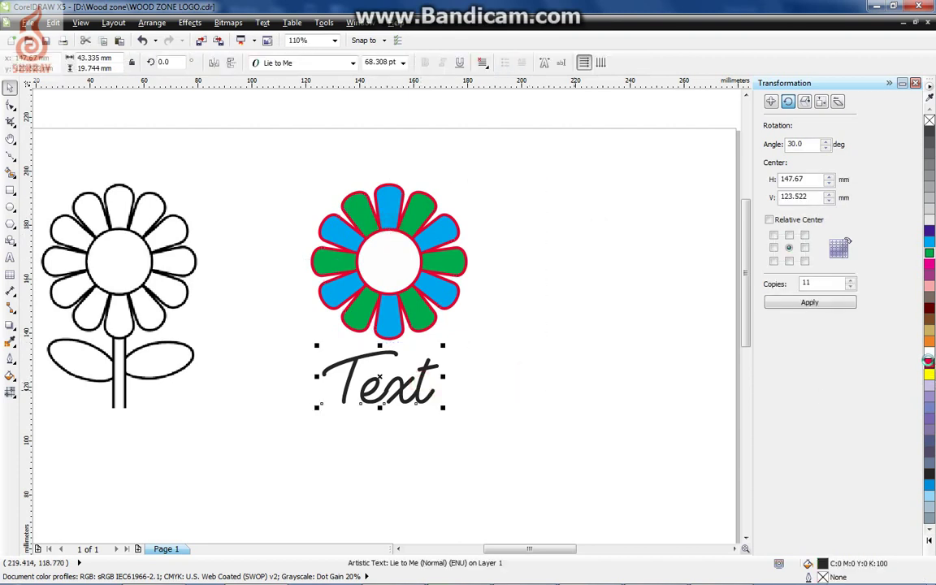
pyautogui.moveTo(534, 433); pyautogui.dragTo(275, 163)
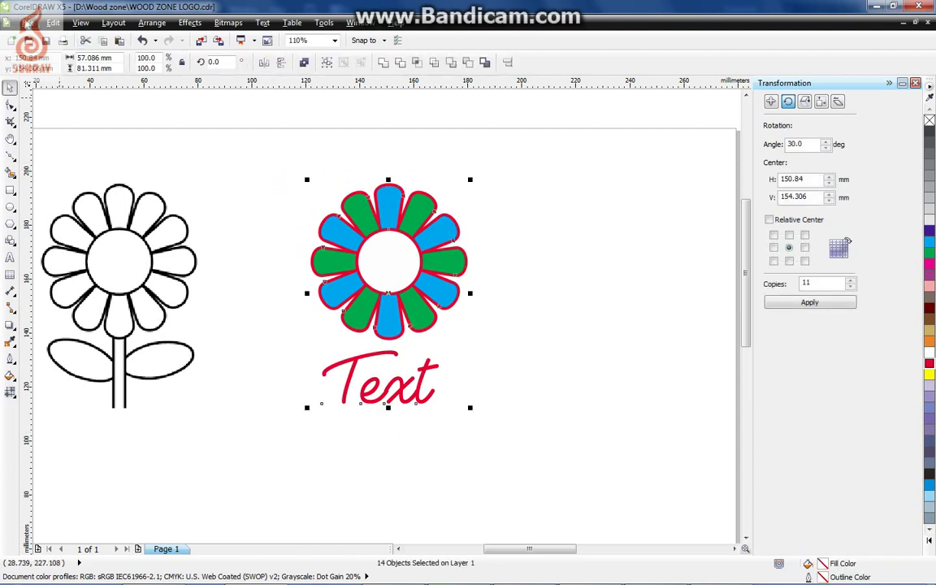
pyautogui.click(27, 22)
# Export the selection as an AI - Adobe Illustrator file named FLOWER B
pyautogui.click(51, 201)
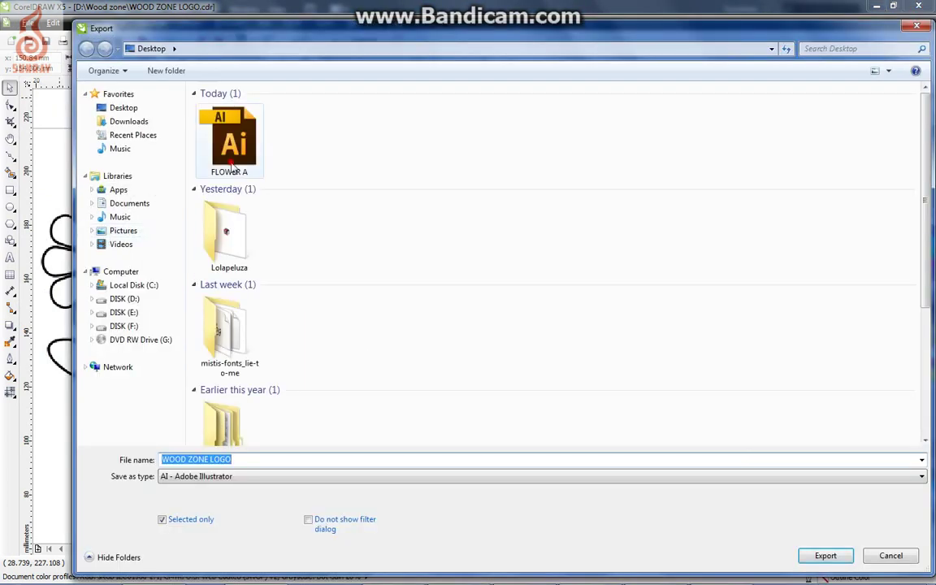
pyautogui.click(231, 165)
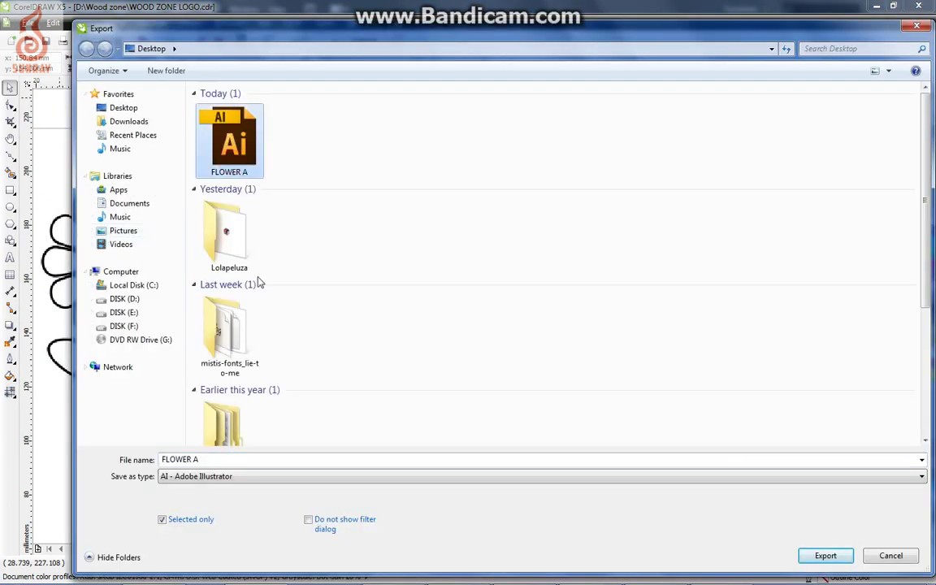
pyautogui.click(226, 479)
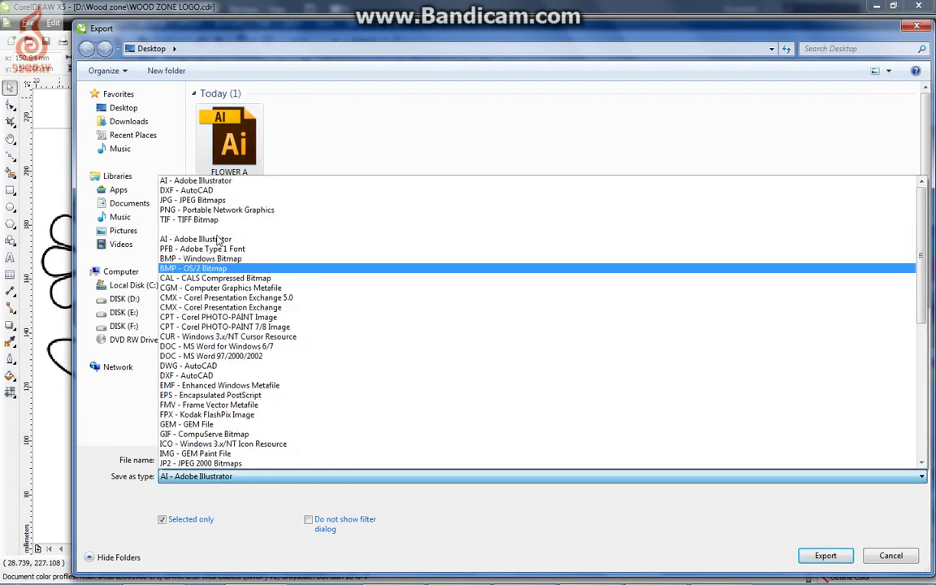
pyautogui.click(213, 240)
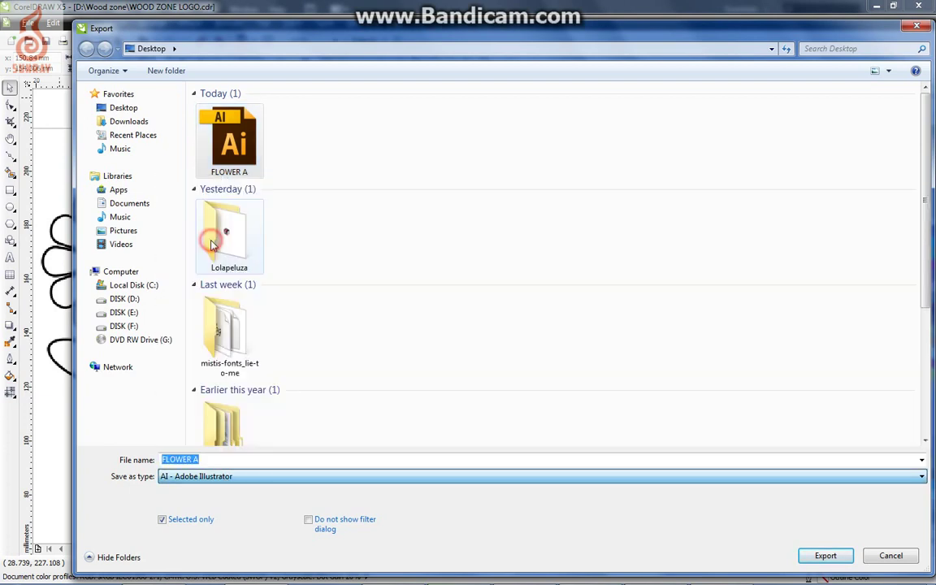
pyautogui.doubleClick(195, 460)
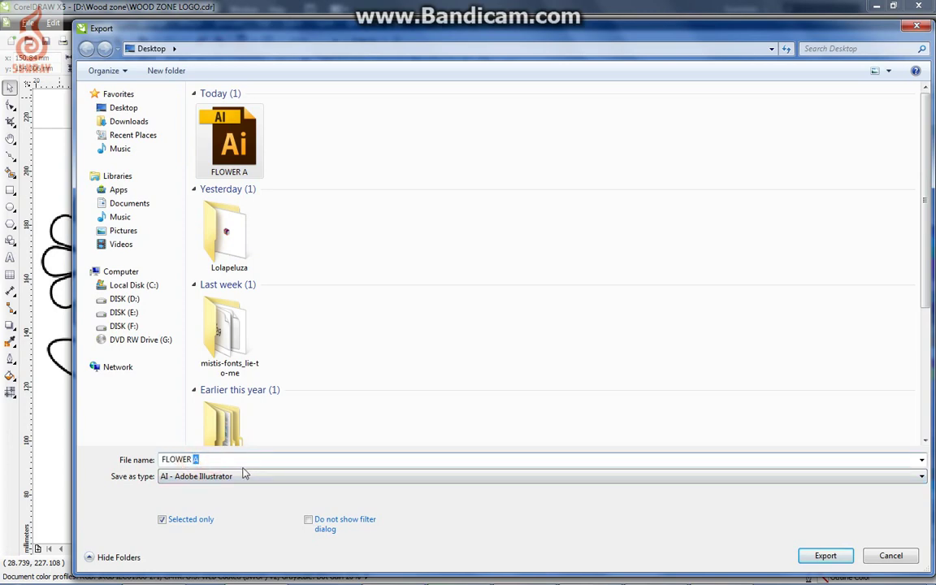
pyautogui.write('B')
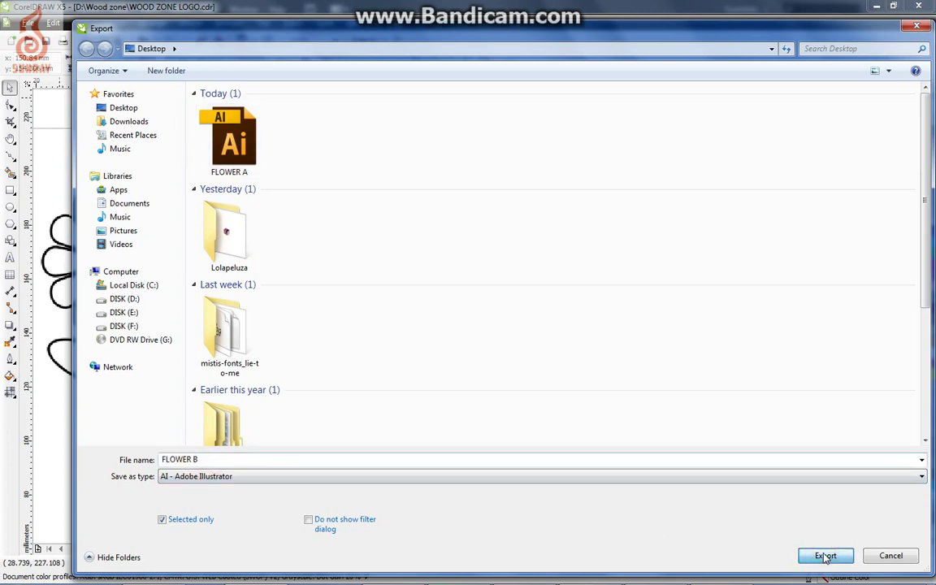
pyautogui.click(826, 555)
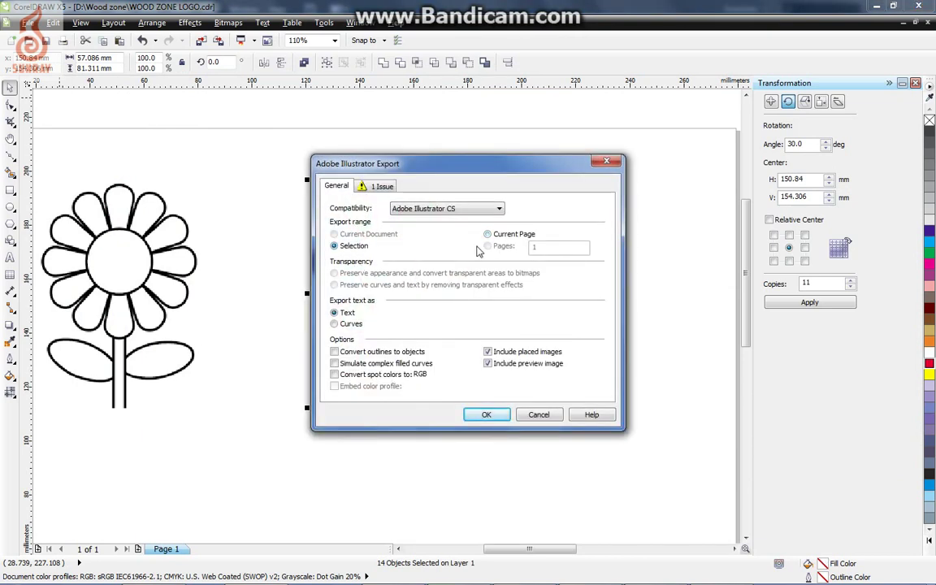
# Accept the Illustrator export options with Selection range and text exported as Text
pyautogui.click(348, 325)
pyautogui.moveTo(322, 239); pyautogui.dragTo(384, 243)
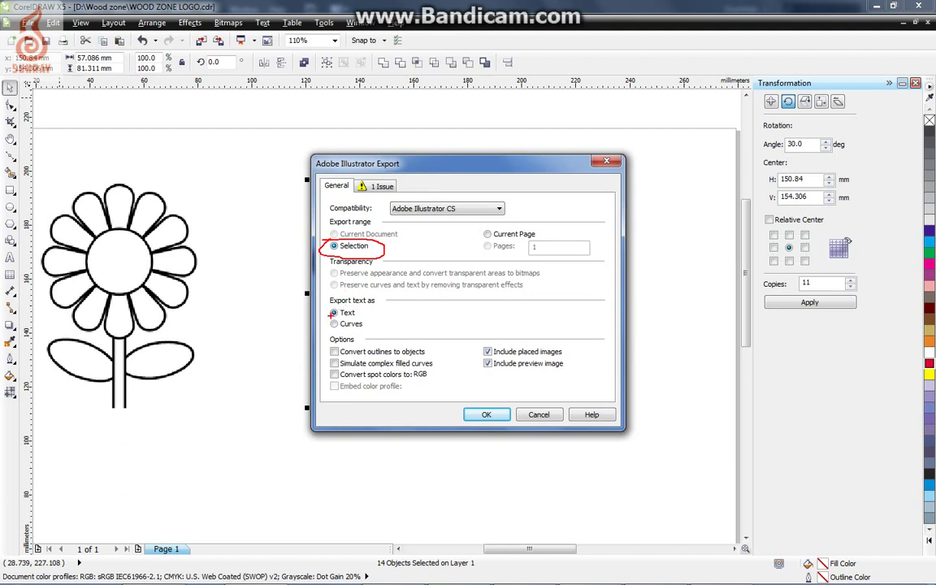
pyautogui.moveTo(330, 309); pyautogui.dragTo(360, 315)
pyautogui.click(485, 416)
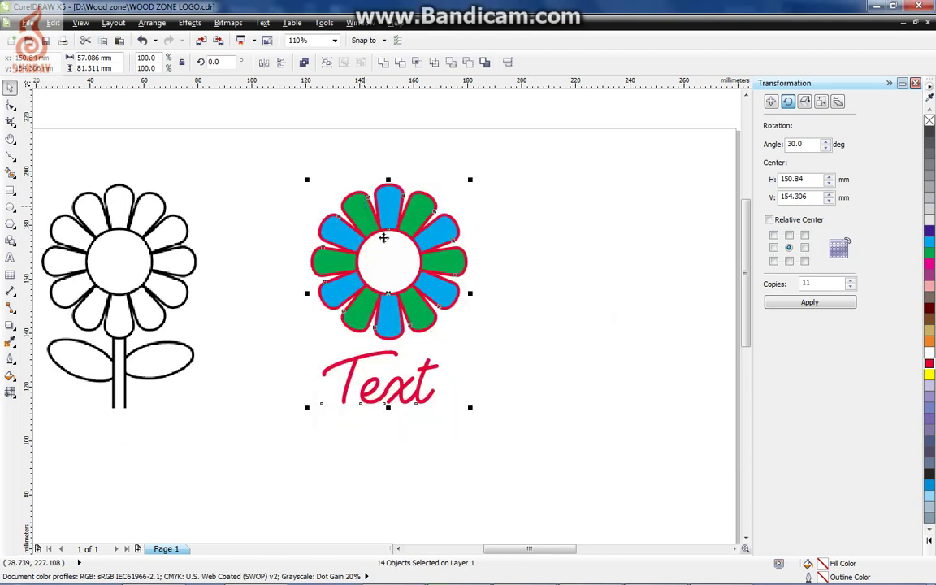
# Open FLOWER B.ai in Illustrator CS6, accepting the Convert to Artboards settings
pyautogui.press('Escape')
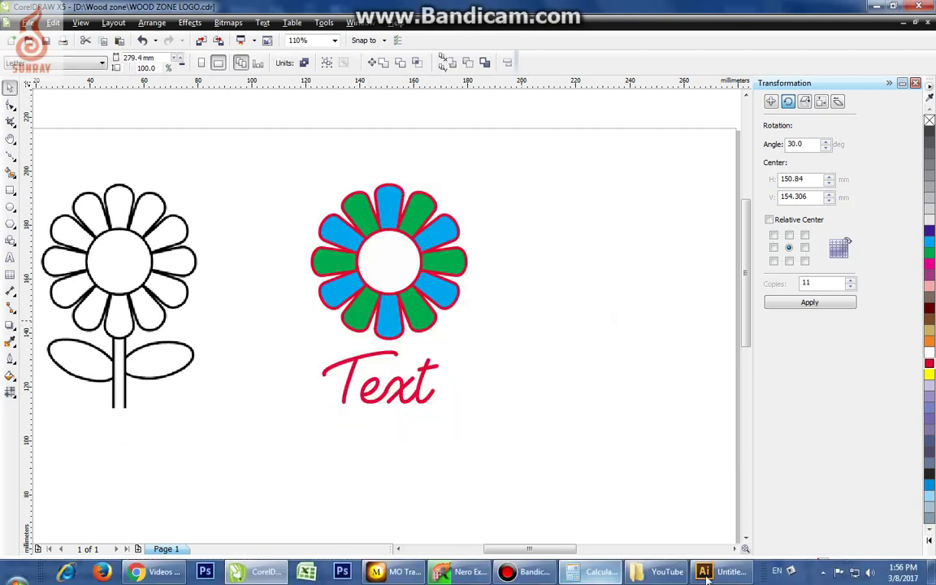
pyautogui.click(720, 577)
pyautogui.click(407, 285)
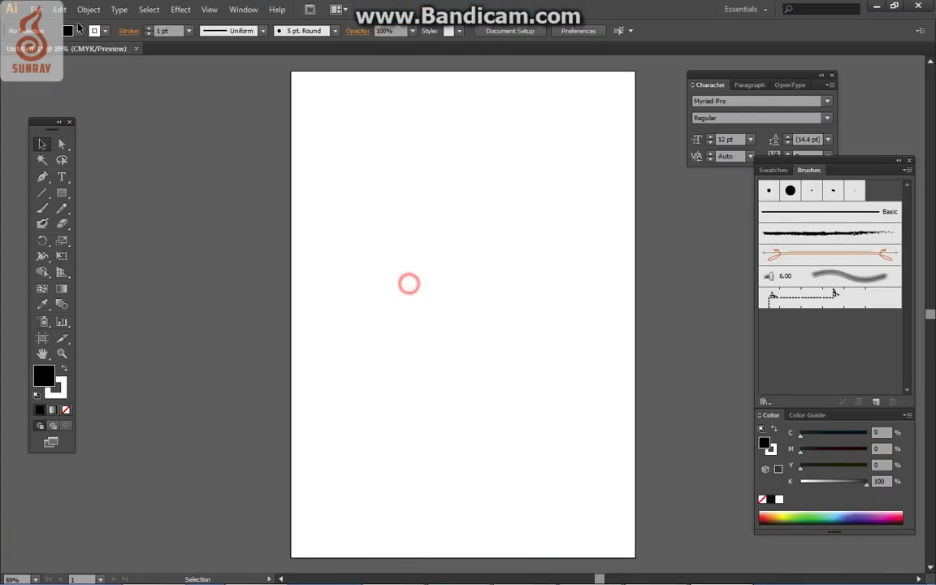
pyautogui.click(37, 10)
pyautogui.click(59, 52)
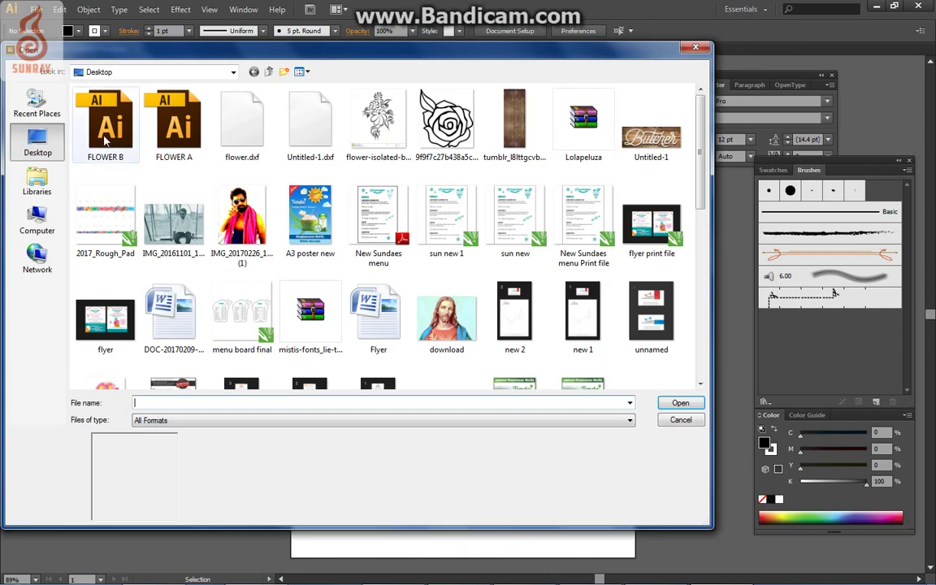
pyautogui.click(103, 137)
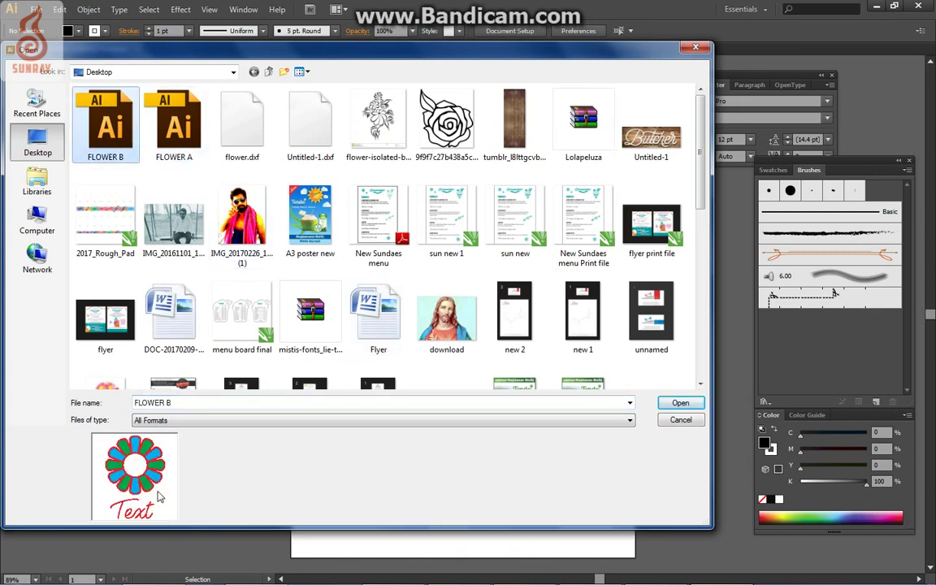
pyautogui.click(680, 403)
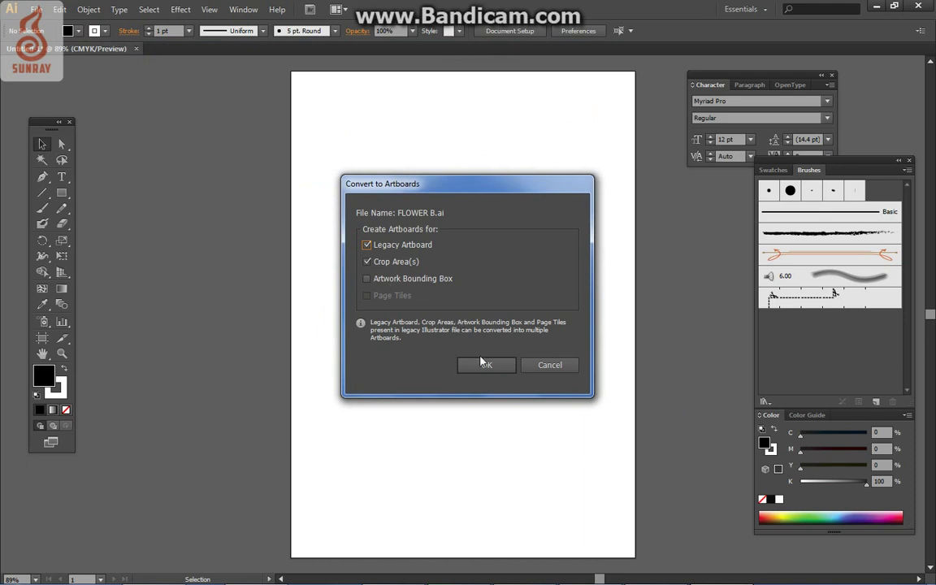
pyautogui.click(483, 366)
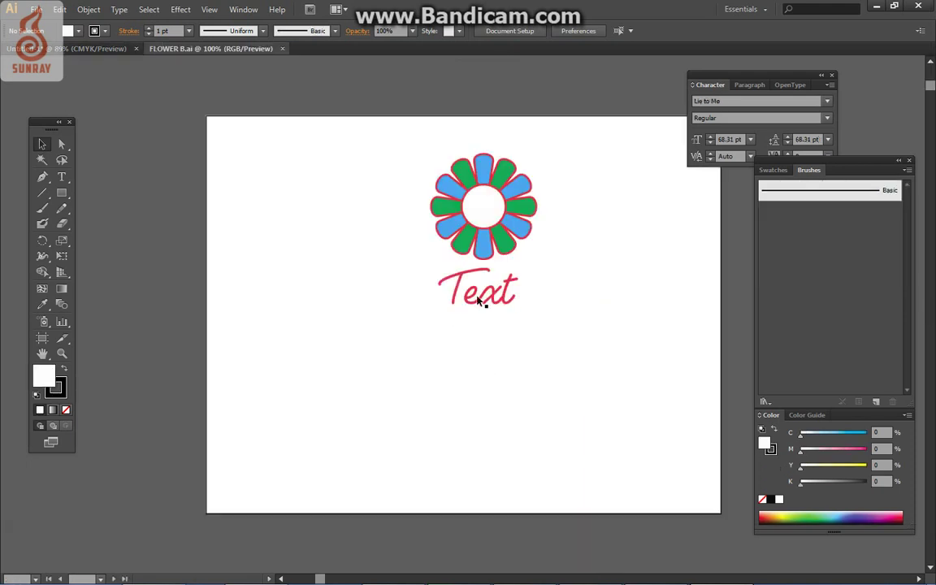
# Drag the top blue petal to the upper left and a green petal to the upper right
pyautogui.click(439, 316)
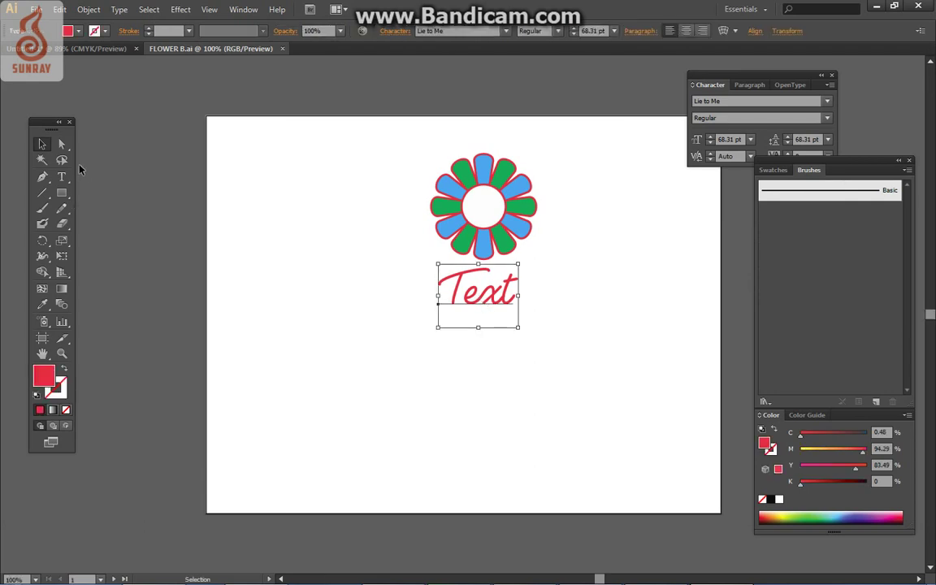
pyautogui.moveTo(404, 147); pyautogui.dragTo(596, 351)
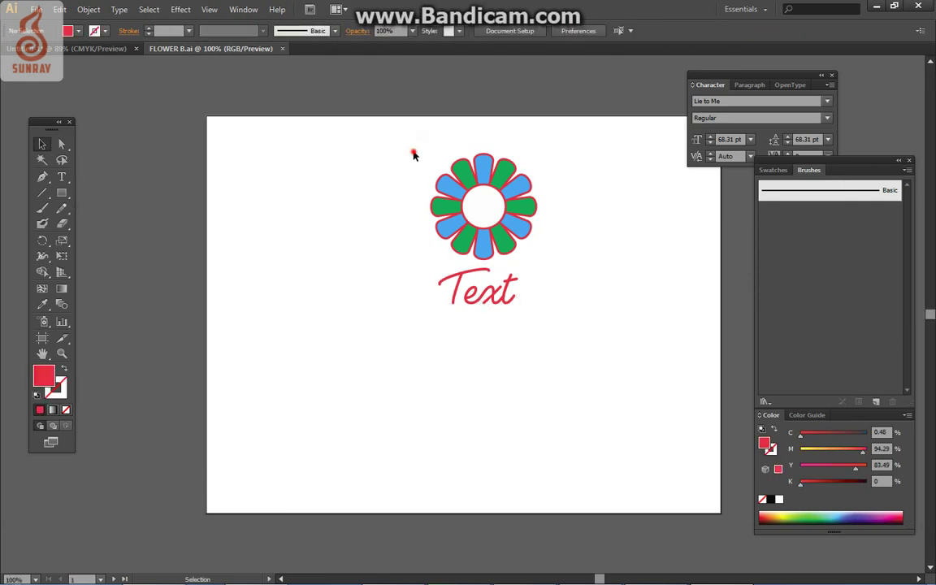
pyautogui.click(587, 348)
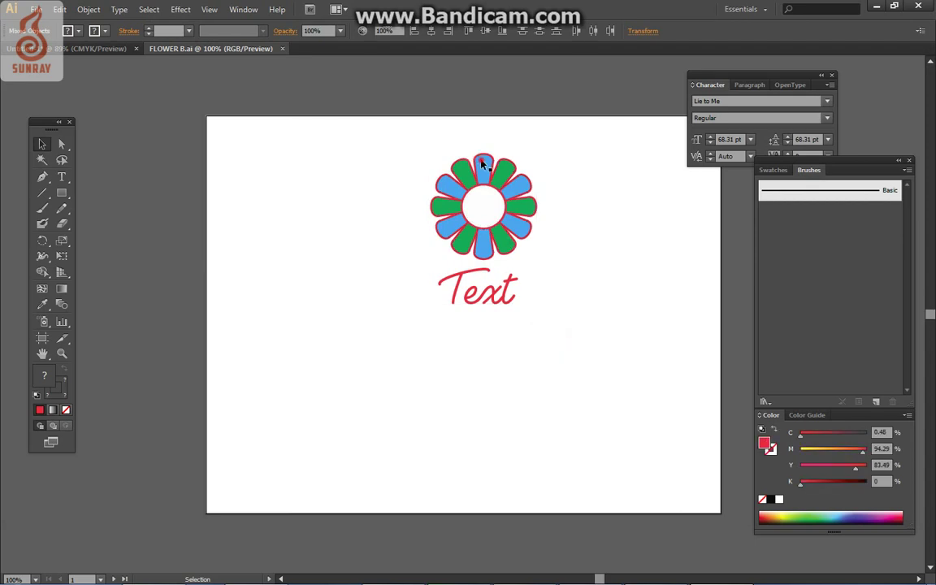
pyautogui.moveTo(482, 152)
pyautogui.mouseDown()
pyautogui.moveTo(484, 165)
pyautogui.moveTo(483, 154)
pyautogui.mouseUp()
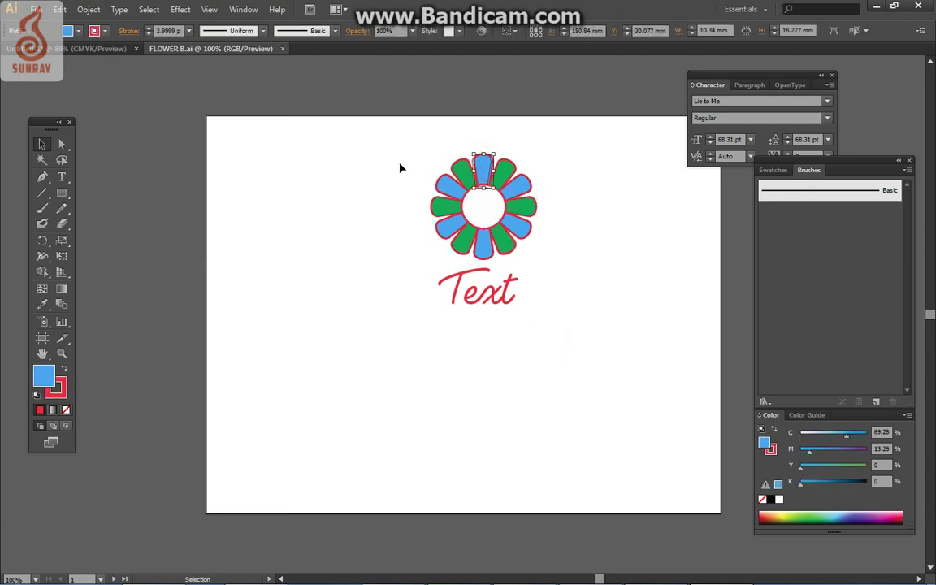
pyautogui.moveTo(467, 193); pyautogui.dragTo(400, 170)
pyautogui.moveTo(520, 185); pyautogui.dragTo(570, 227)
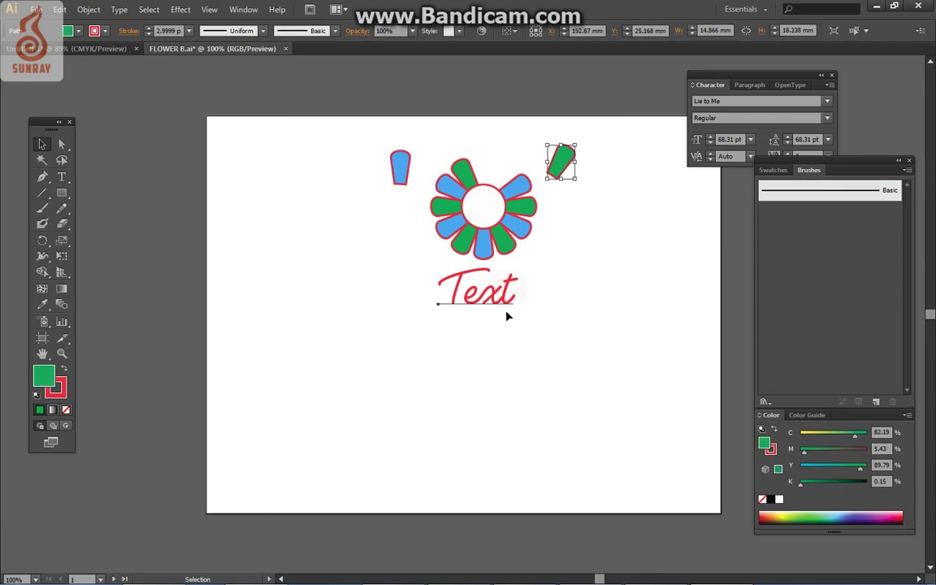
pyautogui.click(507, 315)
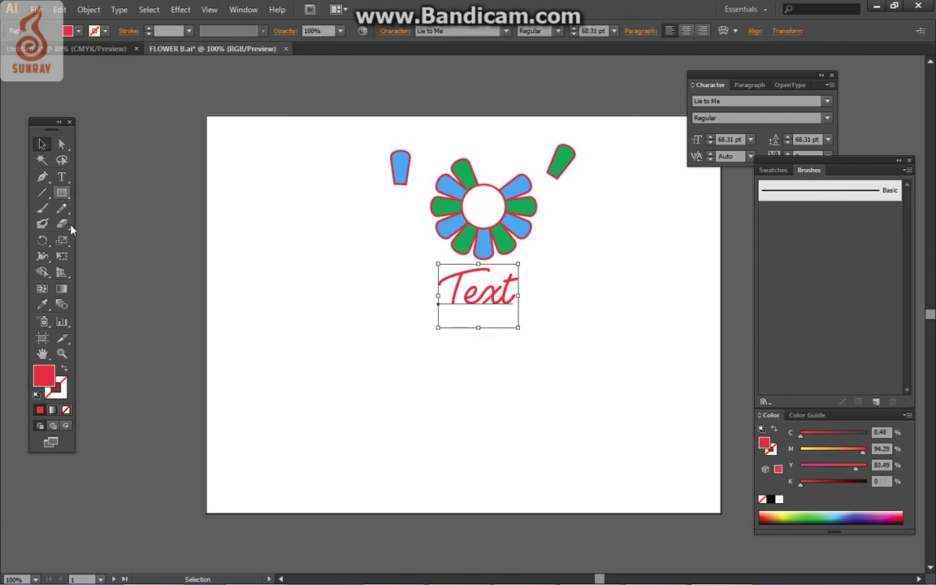
# Change the Text caption's font from Lie to Me to Liquid Wd
pyautogui.click(65, 179)
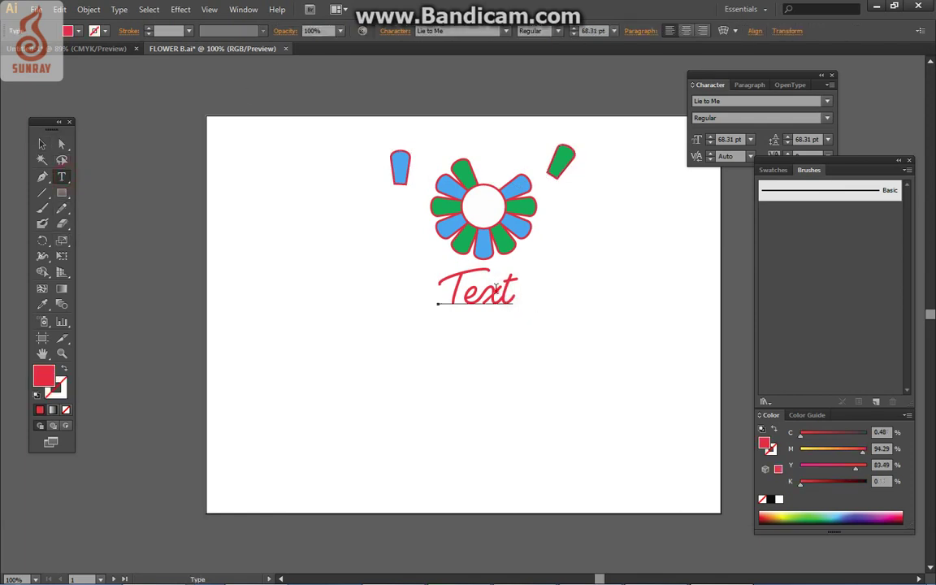
pyautogui.doubleClick(517, 294)
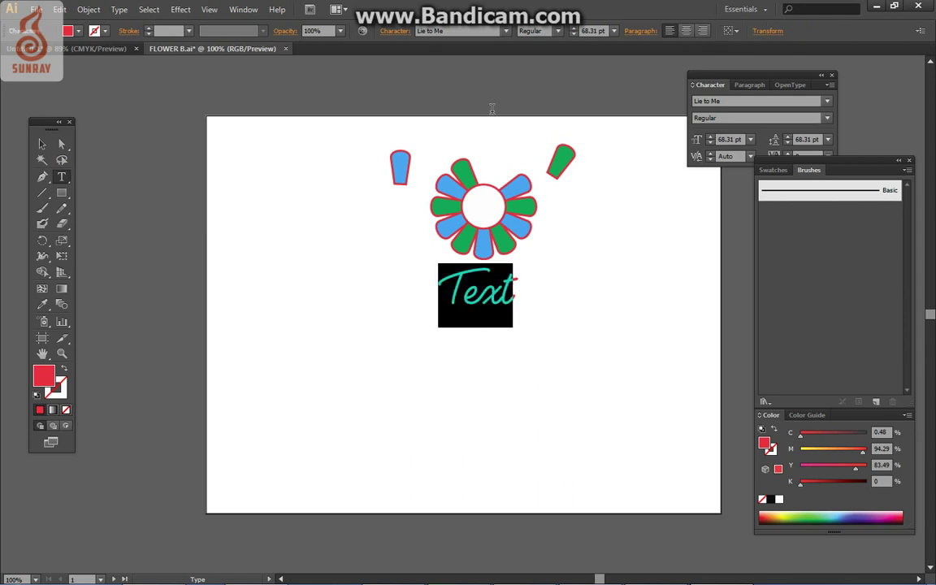
pyautogui.click(504, 32)
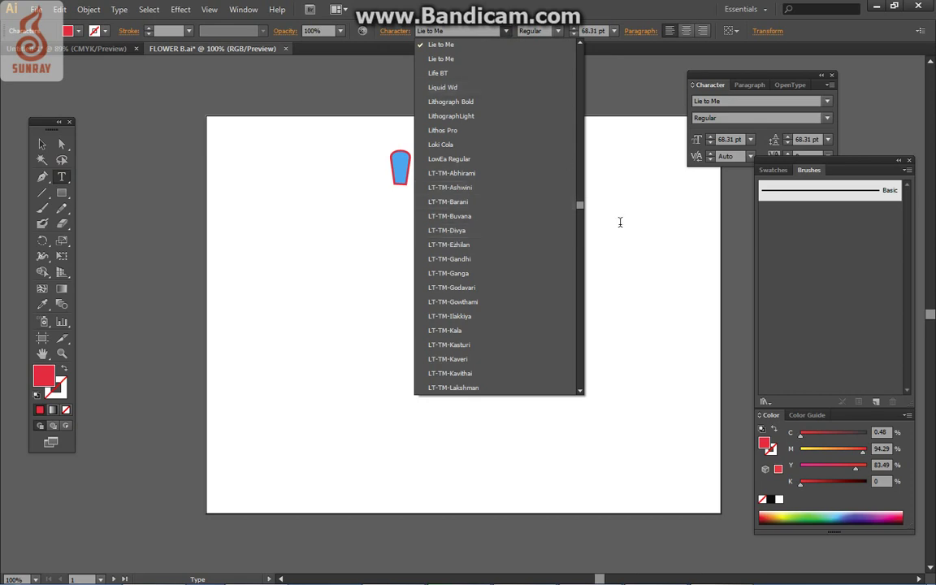
pyautogui.click(446, 88)
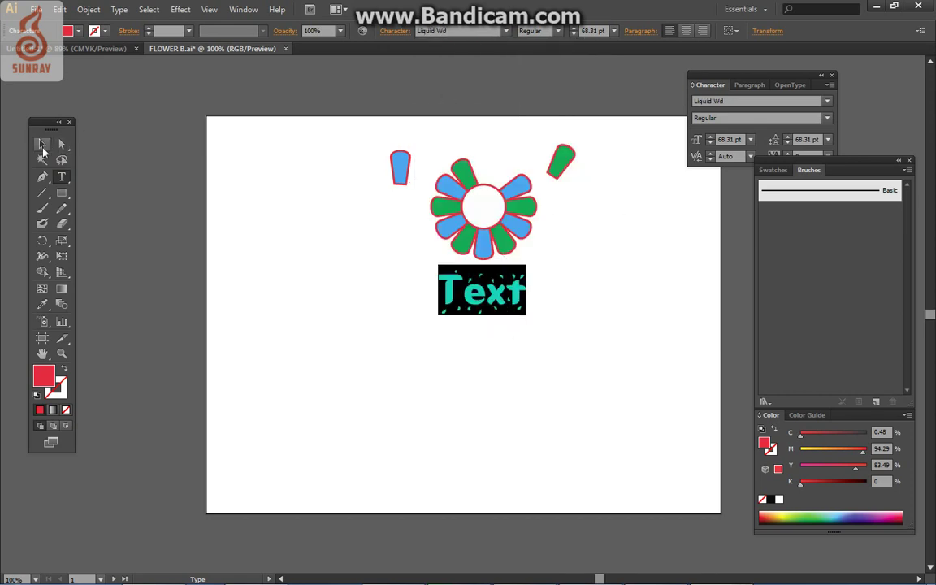
pyautogui.click(43, 144)
pyautogui.click(365, 284)
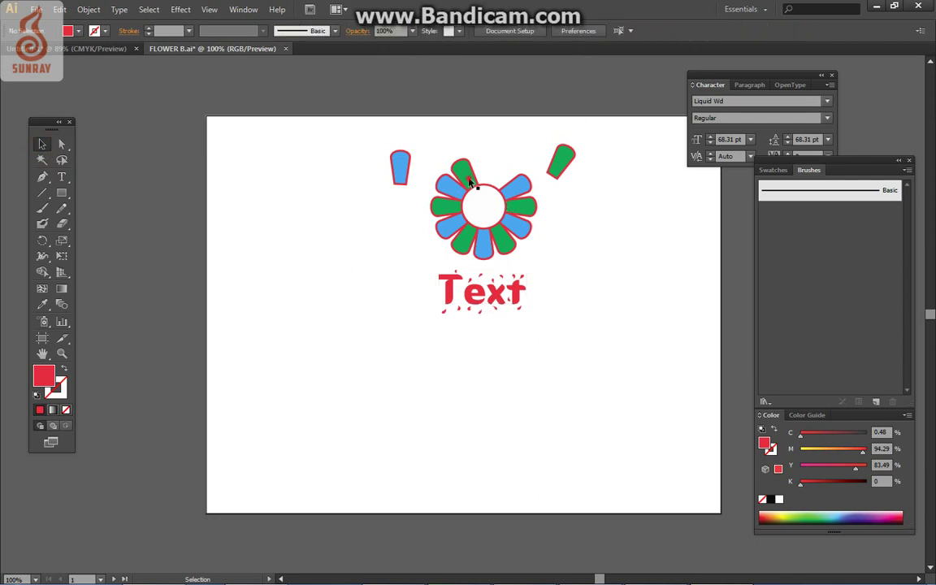
# Lighten the upper-left green petal and shift the detached blue petal toward slate blue
pyautogui.click(463, 171)
pyautogui.moveTo(831, 435); pyautogui.dragTo(822, 439)
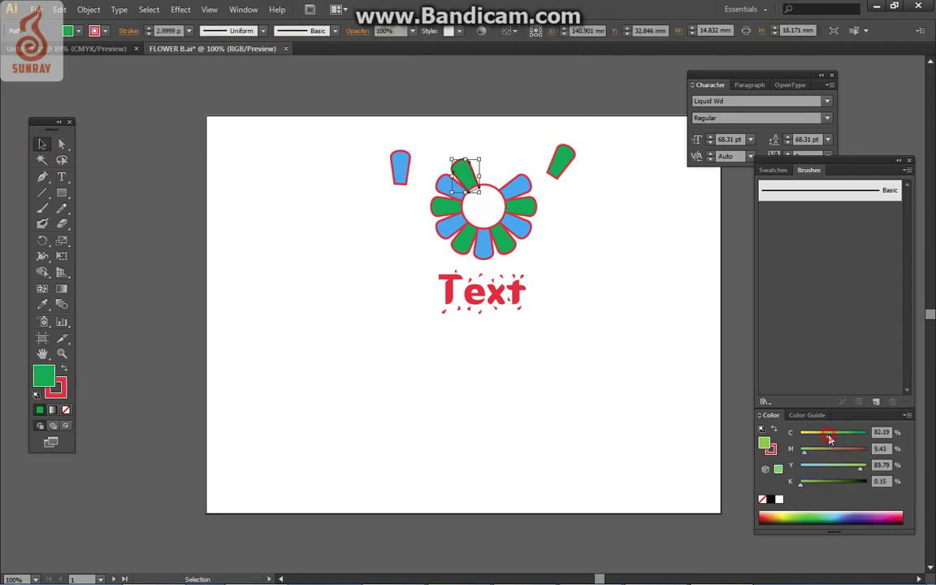
pyautogui.click(400, 167)
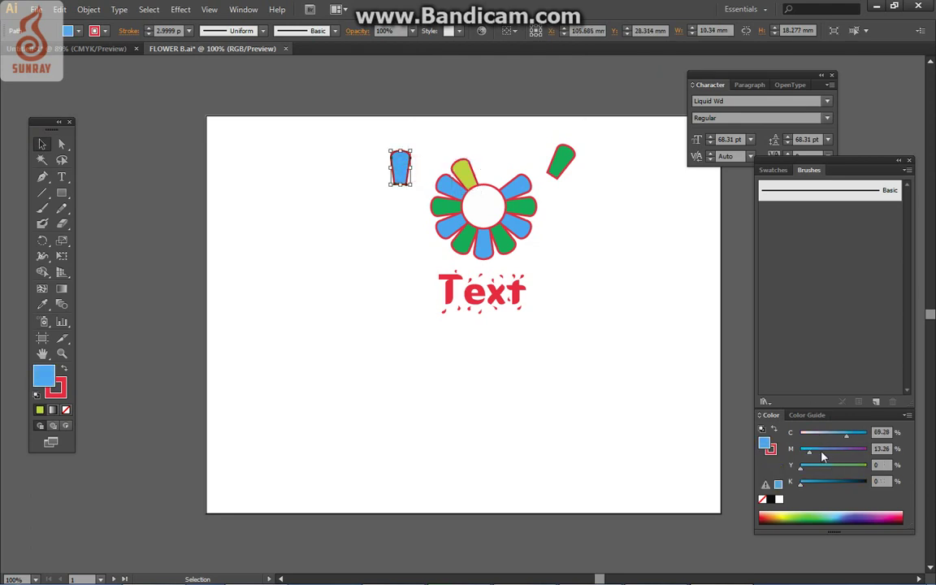
pyautogui.moveTo(810, 451)
pyautogui.mouseDown()
pyautogui.moveTo(861, 452)
pyautogui.moveTo(829, 456)
pyautogui.mouseUp()
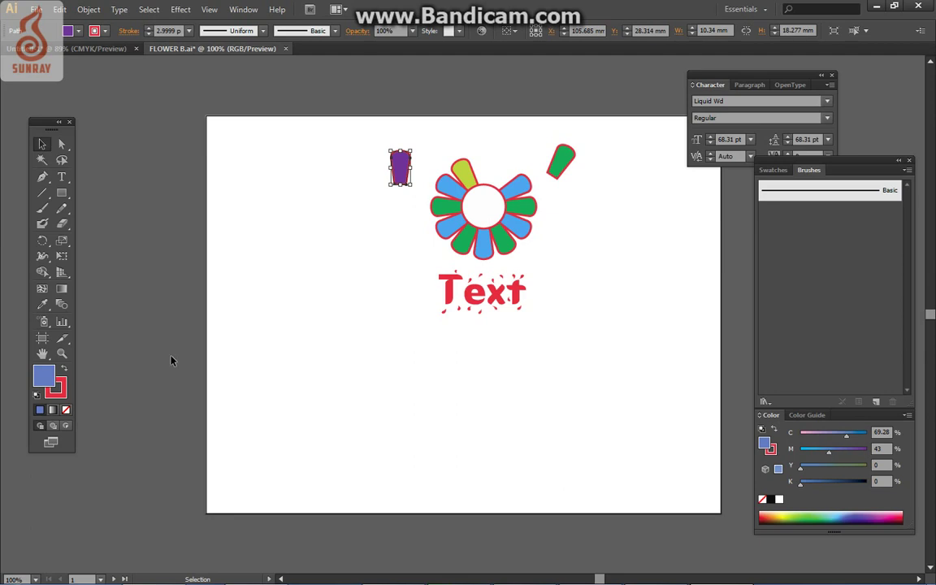
# Give the detached blue petal a dark olive outline: yellow with 70% black
pyautogui.click(56, 388)
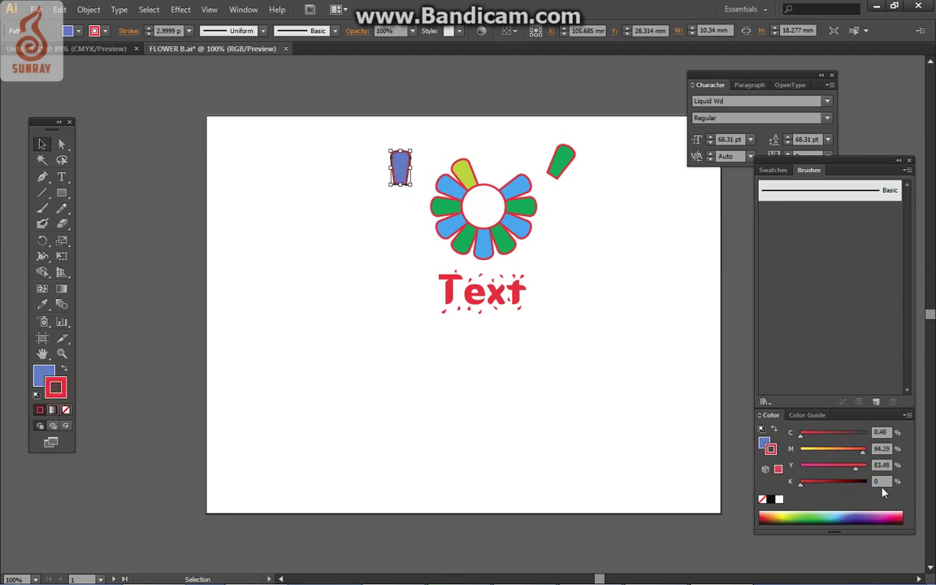
pyautogui.moveTo(862, 451); pyautogui.dragTo(705, 425)
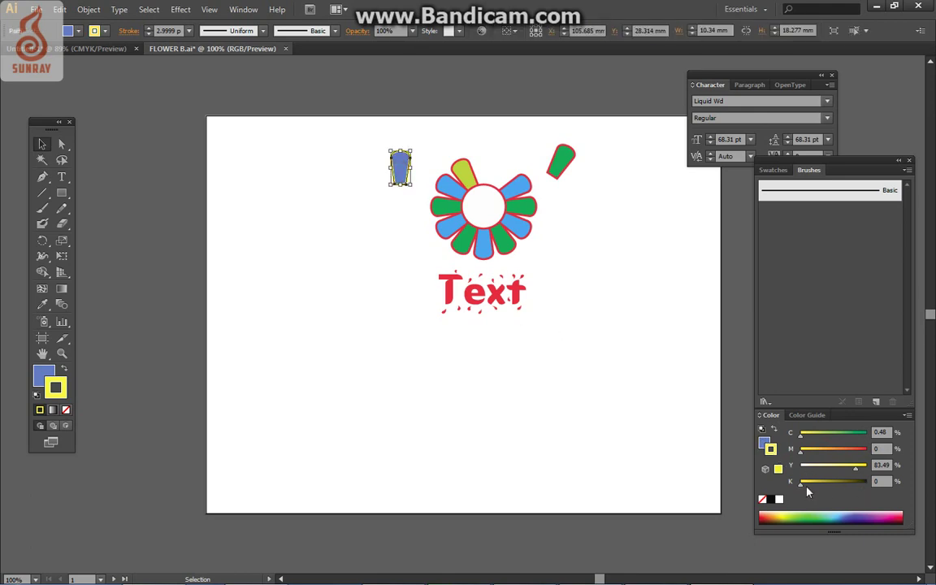
pyautogui.moveTo(801, 482); pyautogui.dragTo(846, 482)
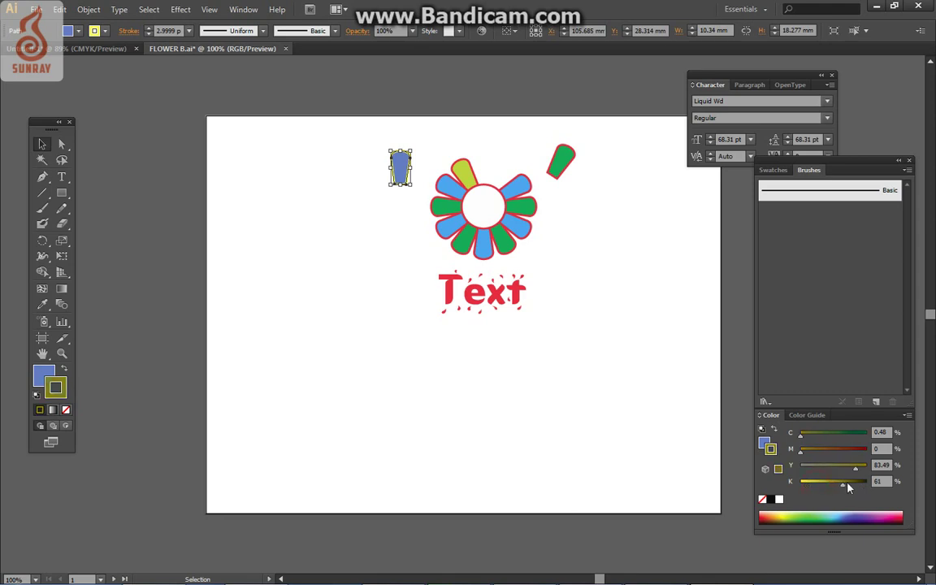
pyautogui.click(612, 399)
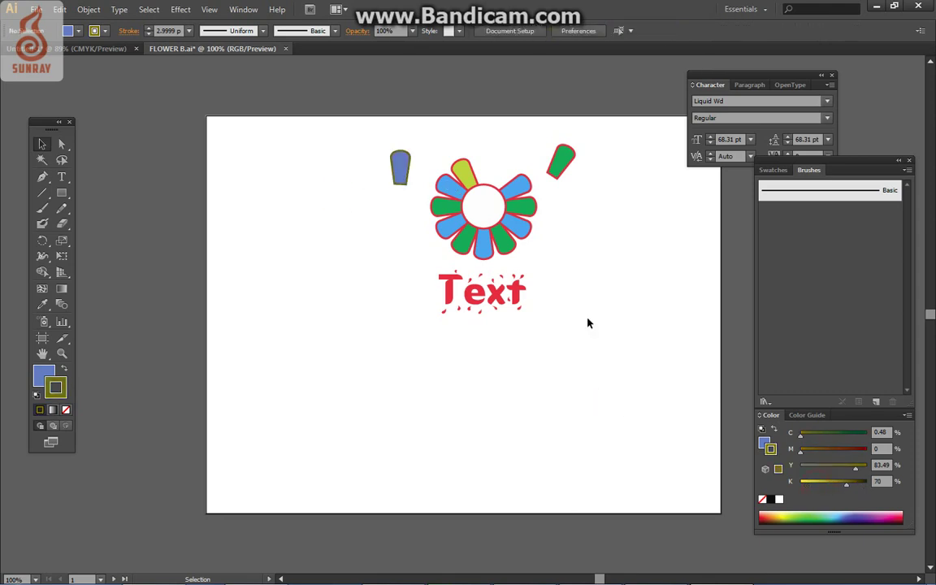
pyautogui.click(514, 296)
pyautogui.click(556, 382)
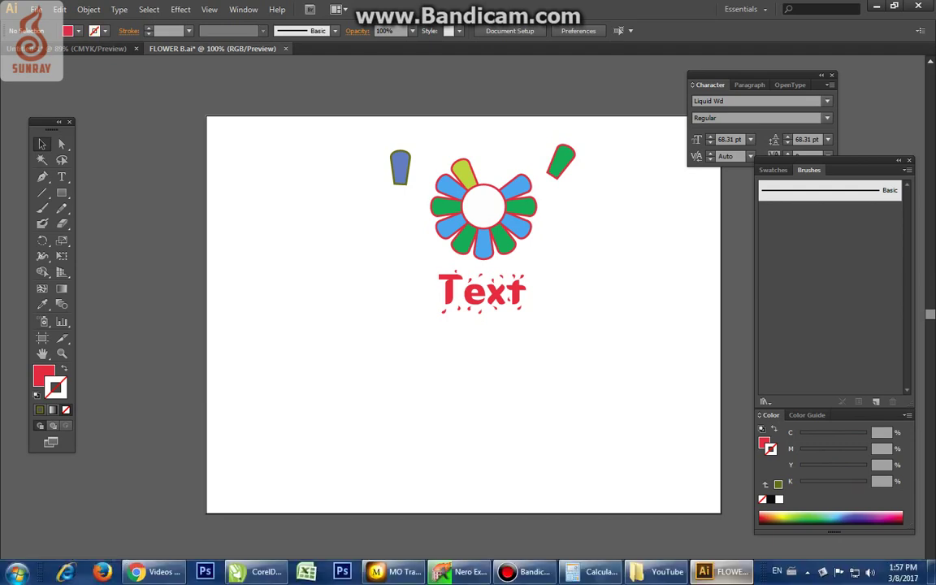
pyautogui.moveTo(526, 572)
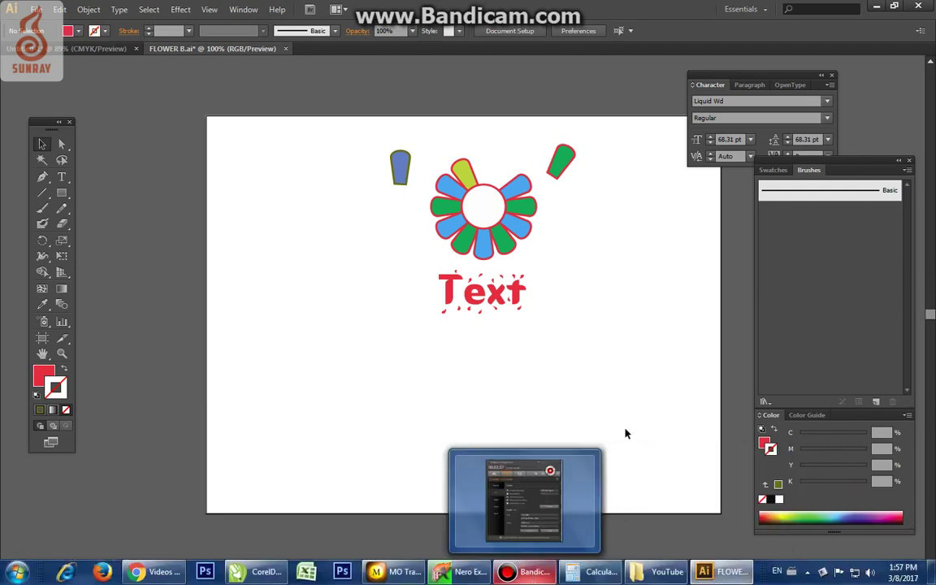
pyautogui.click(521, 294)
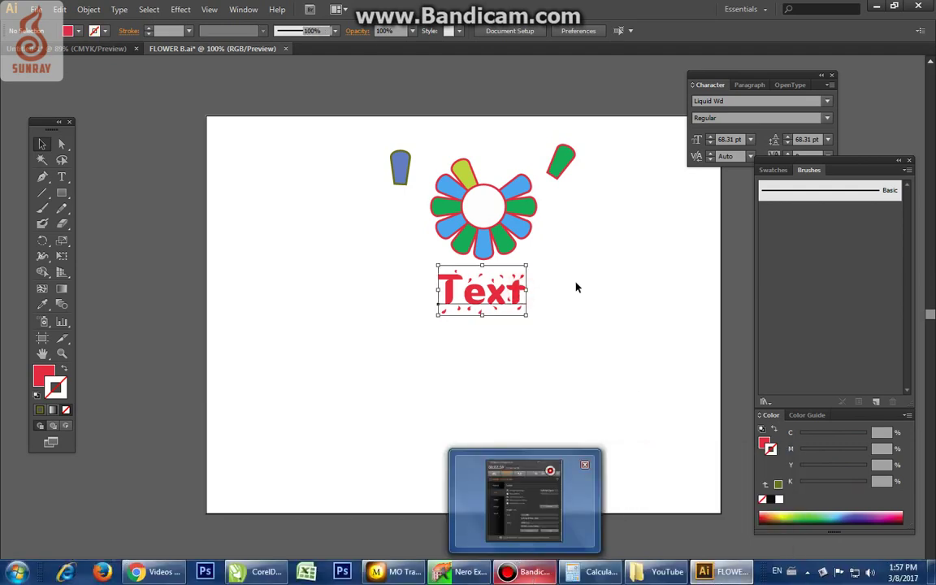
pyautogui.click(577, 287)
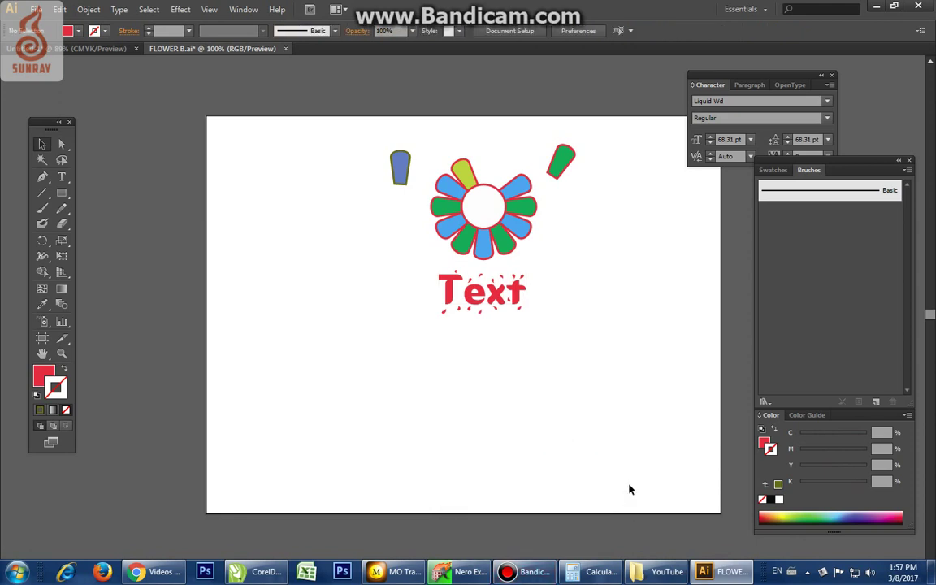